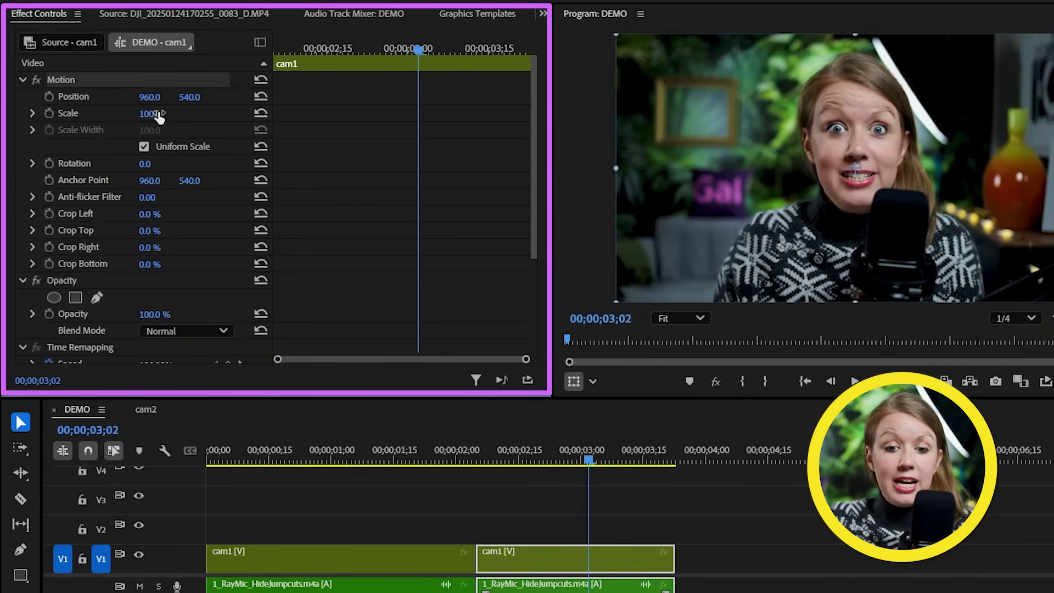
Step: Set the second cam1 clip's scale to 125 and play the sequence from the start
{"action": "type", "text": "125"}
{"action": "key", "text": "Return"}
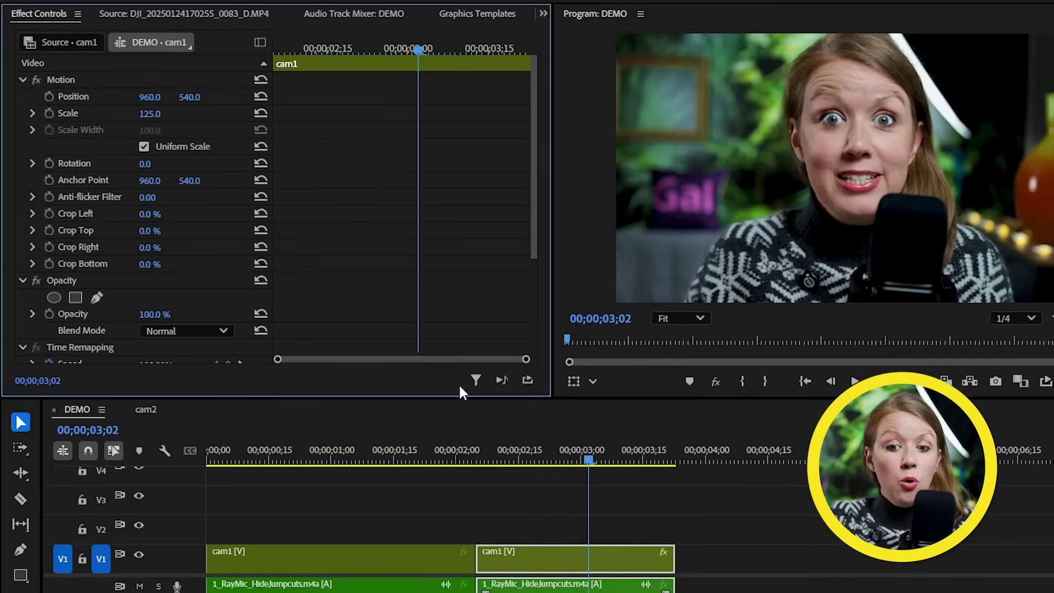
{"action": "key", "text": "Home"}
{"action": "key", "text": "space"}
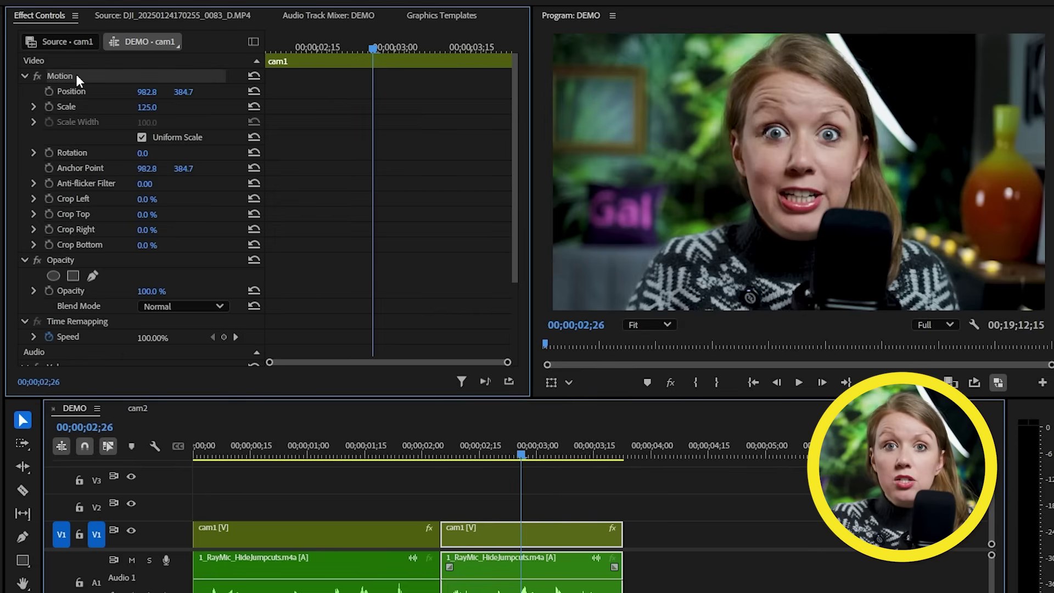
Step: Reposition the scaled second cam1 clip horizontally in the frame and play the sequence from the start
{"action": "left_click_drag", "start_coordinate": [615, 209], "coordinate": [684, 211]}
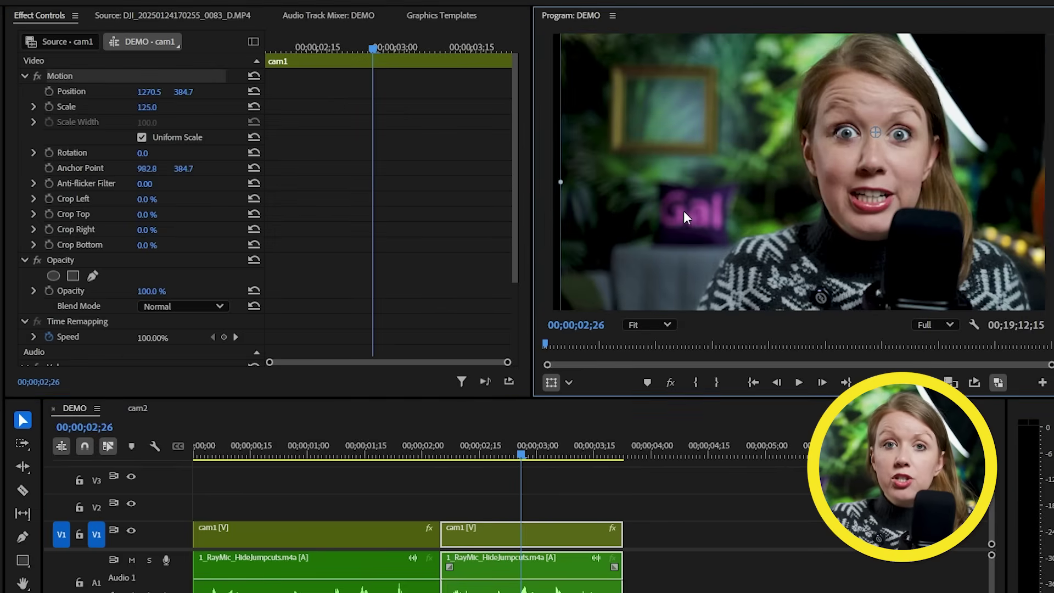
{"action": "left_click_drag", "start_coordinate": [587, 228], "coordinate": [559, 233]}
{"action": "key", "text": "Home"}
{"action": "key", "text": "space"}
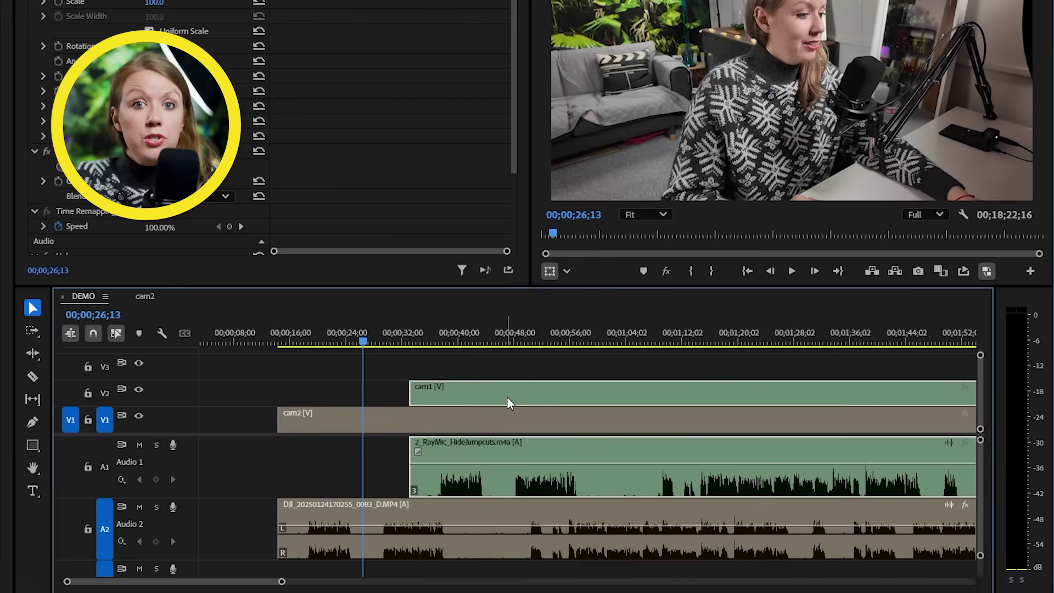
Step: Move the cam1 video and its microphone audio so they line up with the start of the cam2 clip
{"action": "left_click_drag", "start_coordinate": [509, 400], "coordinate": [382, 407]}
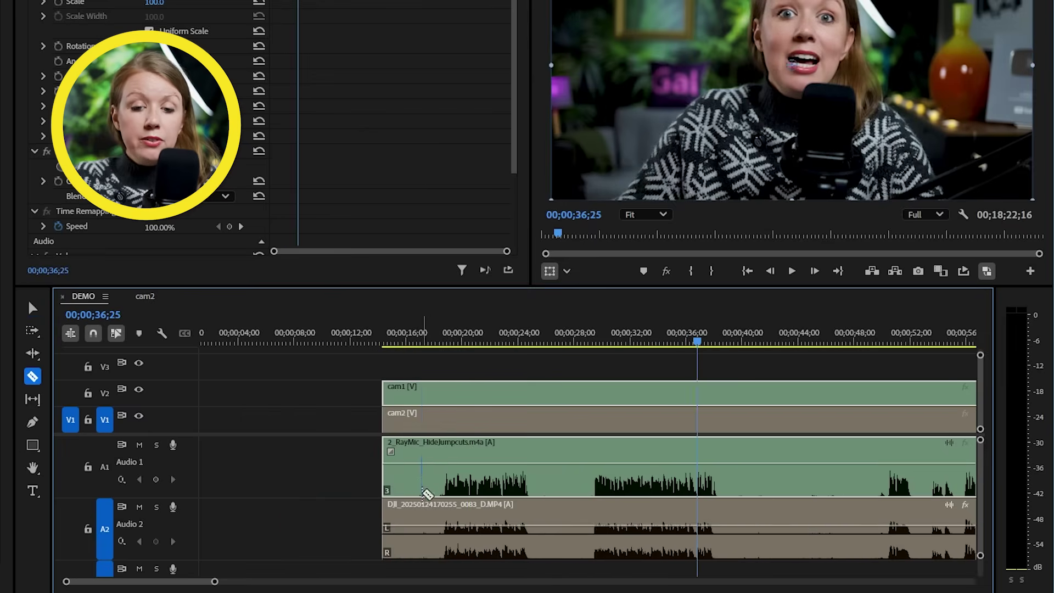
Step: Cut all tracks around the silent passages in the waveform and ripple delete the silent pieces
{"action": "left_click", "coordinate": [439, 471], "text": "shift"}
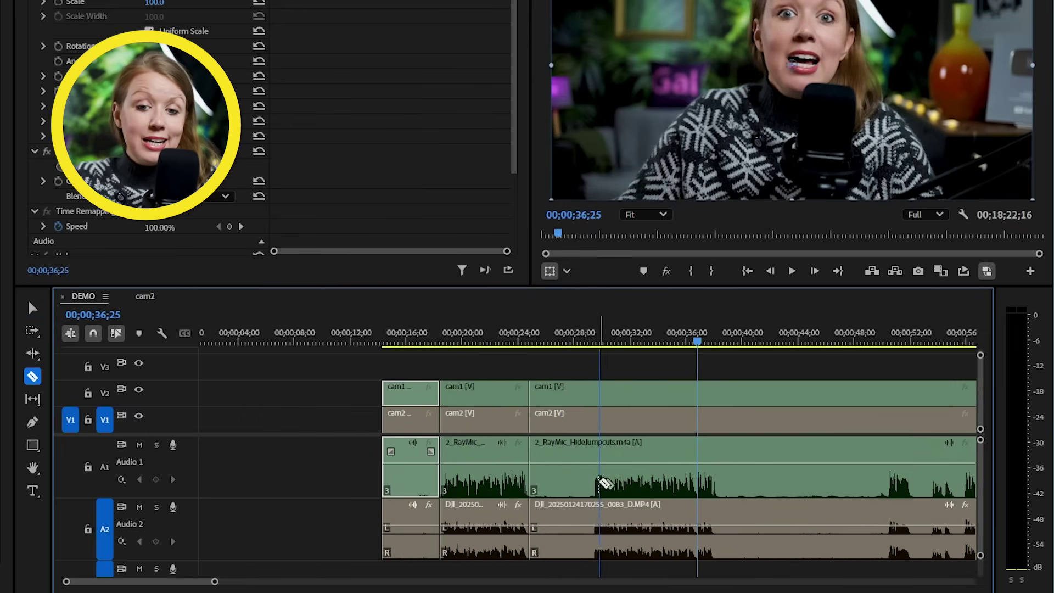
{"action": "left_click", "coordinate": [721, 482], "text": "shift"}
{"action": "scroll", "coordinate": [751, 488], "scroll_direction": "right", "scroll_amount": 5}
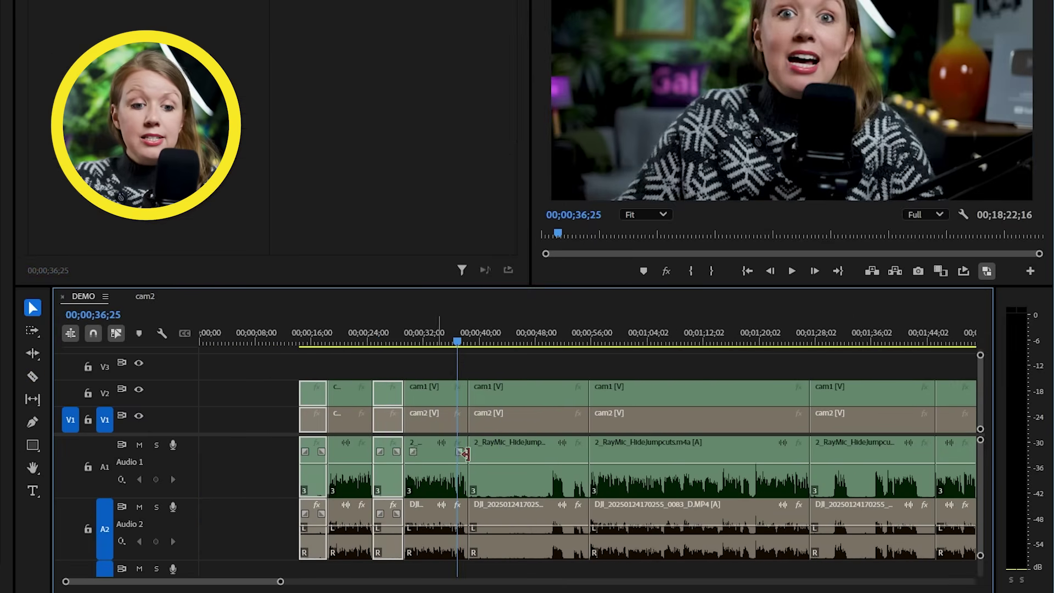
{"action": "key", "text": "shift+Delete"}
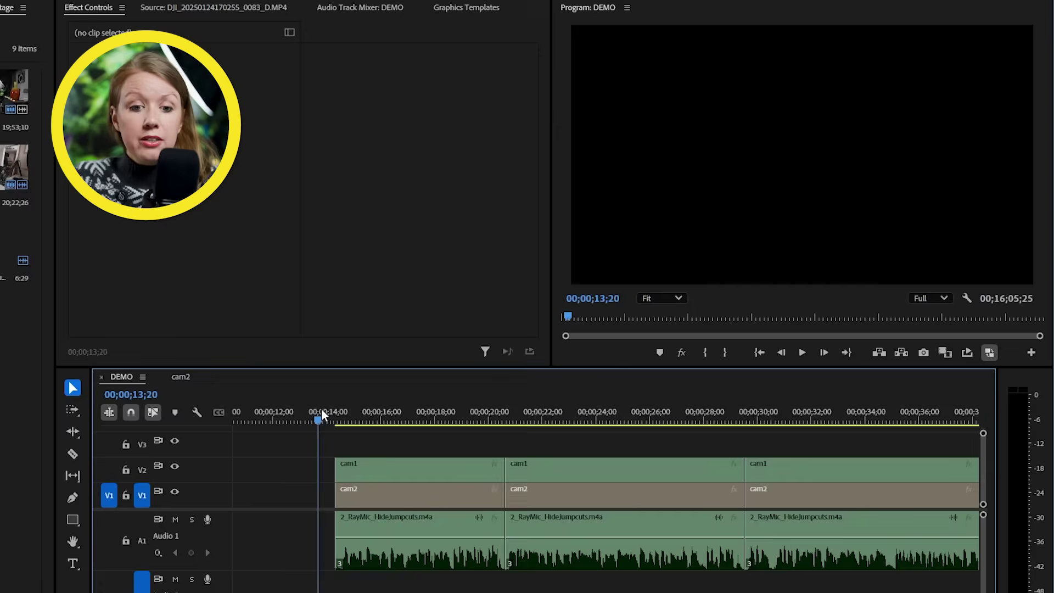
Step: Disable the second cam1 clip on V2 so the cam2 angle beneath it is used
{"action": "left_click_drag", "start_coordinate": [503, 430], "coordinate": [577, 434]}
{"action": "left_click", "coordinate": [586, 476]}
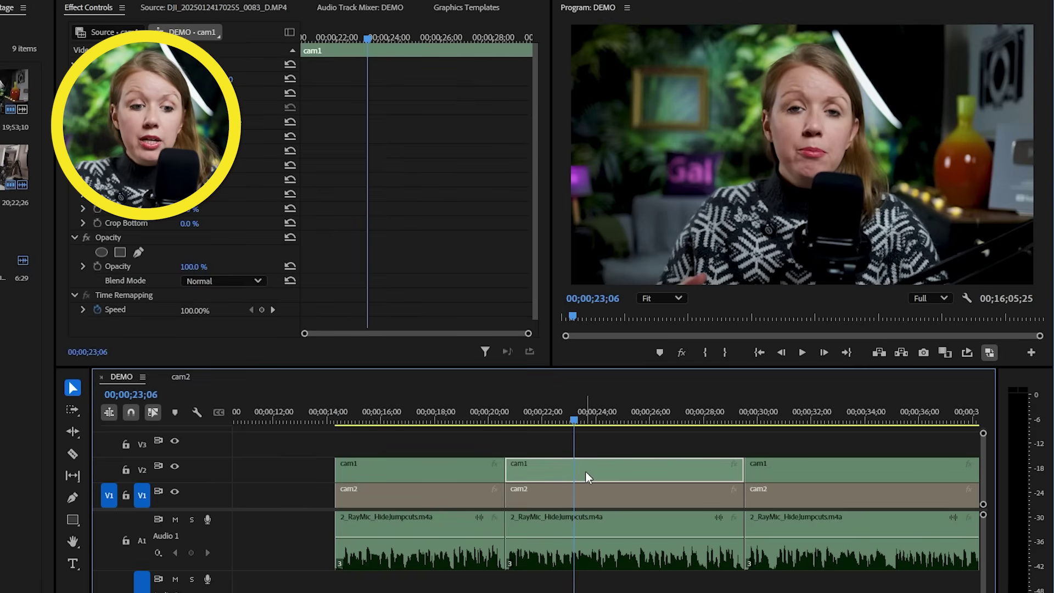
{"action": "key", "text": "shift+e"}
{"action": "left_click", "coordinate": [472, 421]}
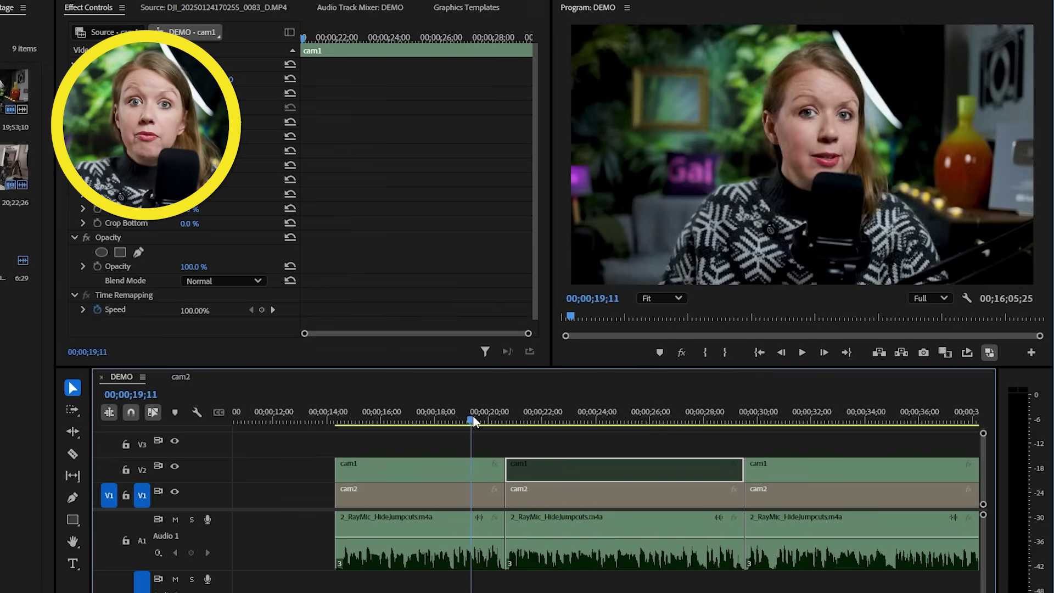
Step: Split the disabled cam1 clip at 00;00;24;08, re-enable its latter part and scrub through the angle switch
{"action": "left_click_drag", "start_coordinate": [506, 418], "coordinate": [547, 418]}
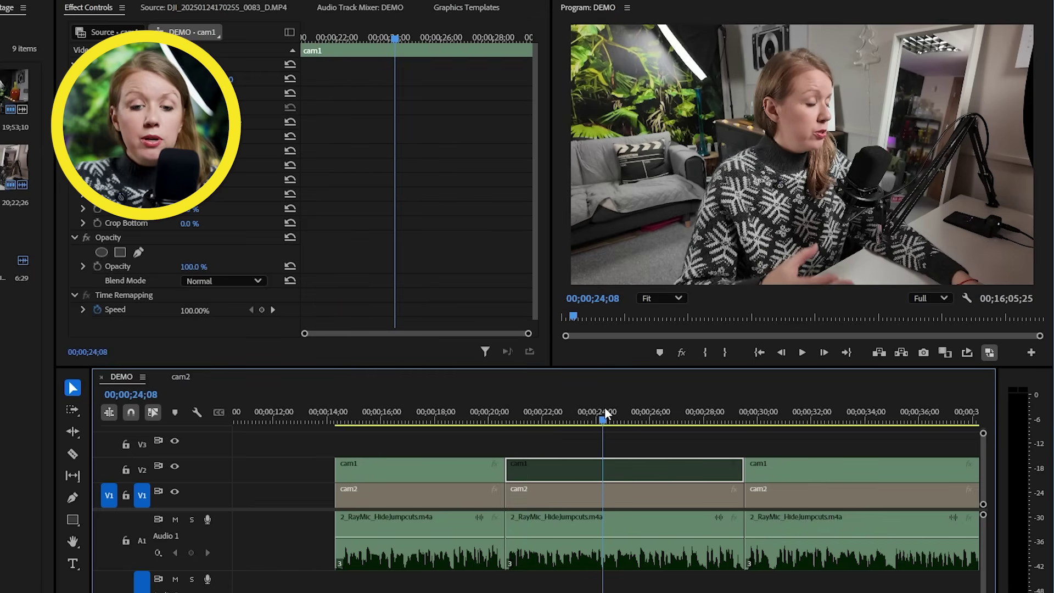
{"action": "left_click", "coordinate": [642, 469]}
{"action": "key", "text": "shift+e"}
{"action": "left_click_drag", "start_coordinate": [603, 421], "coordinate": [473, 424]}
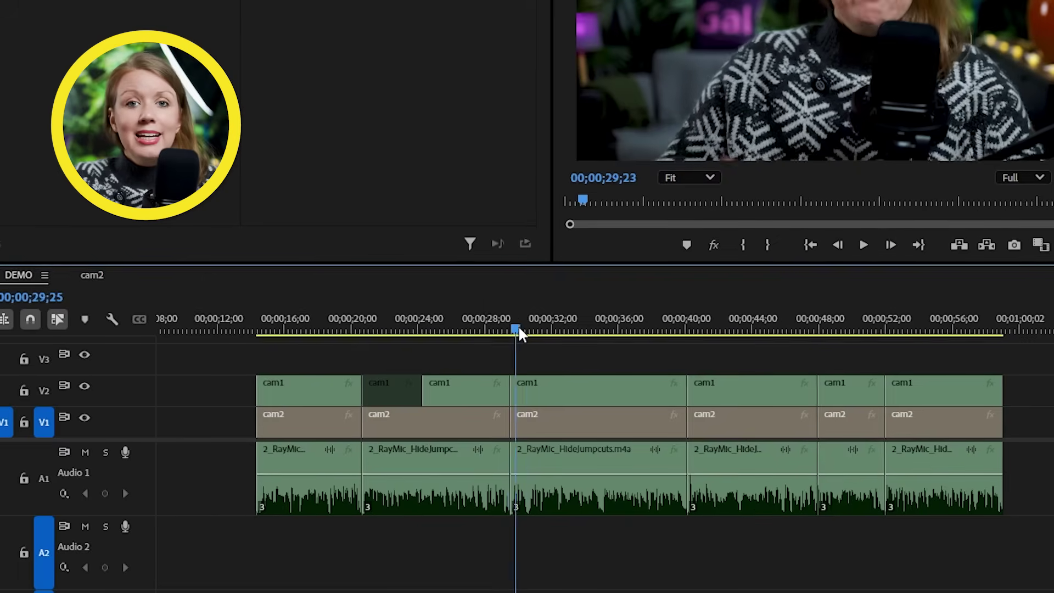
Step: Split the third cam1 clip on V2 and disable its latter part to switch to the cam2 angle
{"action": "left_click_drag", "start_coordinate": [518, 325], "coordinate": [733, 327]}
{"action": "left_click", "coordinate": [592, 395]}
{"action": "key", "text": "ctrl+k"}
{"action": "left_click", "coordinate": [639, 382]}
{"action": "key", "text": "shift+e"}
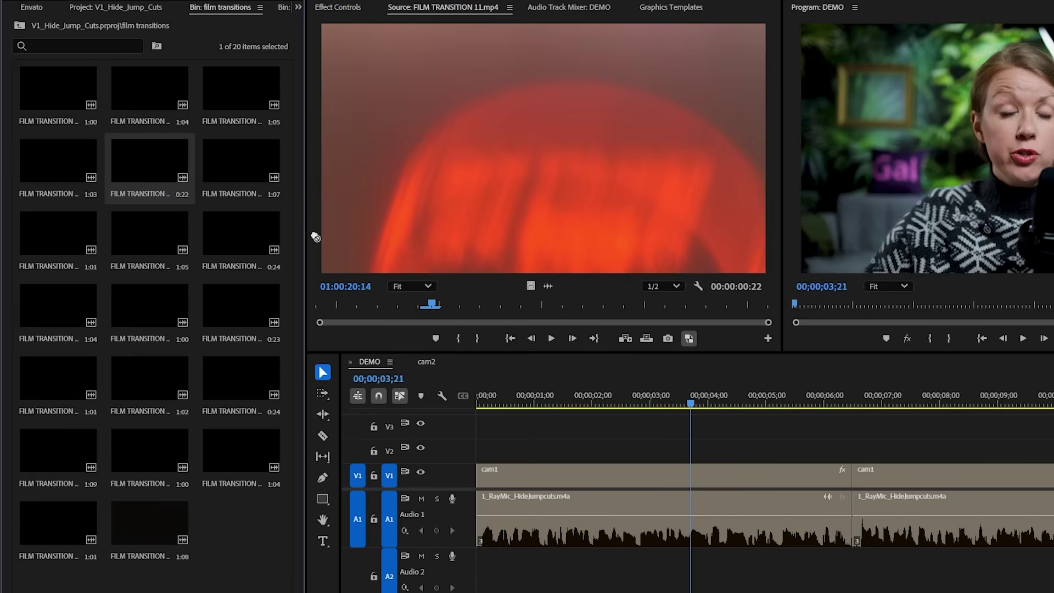
Step: Place FILM TRANSITION 11 on V2 over the first cut and set the second cam1 clip's scale to 125
{"action": "left_click_drag", "start_coordinate": [661, 405], "coordinate": [829, 453]}
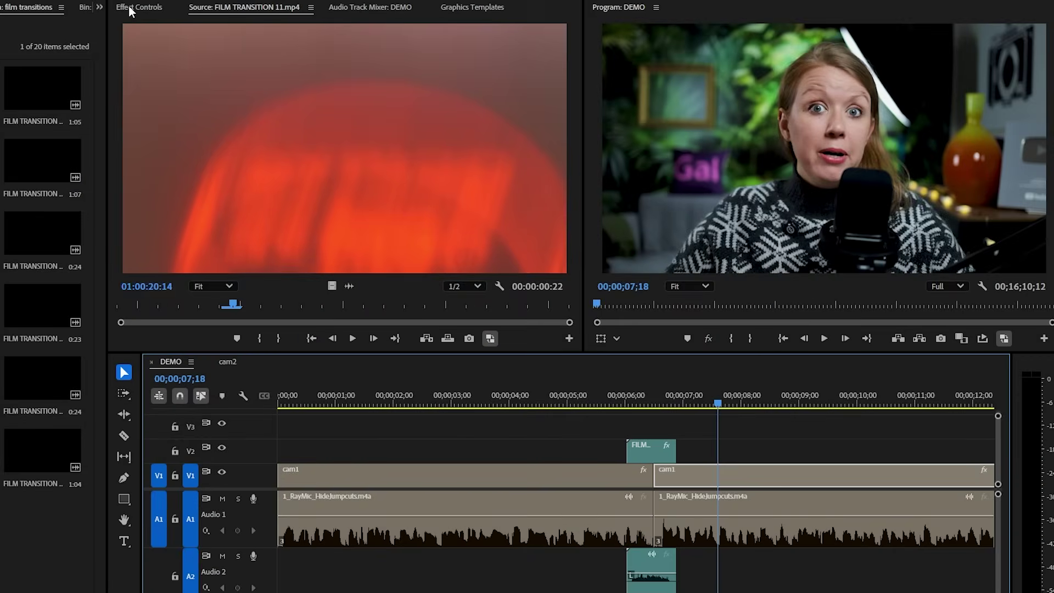
{"action": "left_click", "coordinate": [132, 8]}
{"action": "type", "text": "12"}
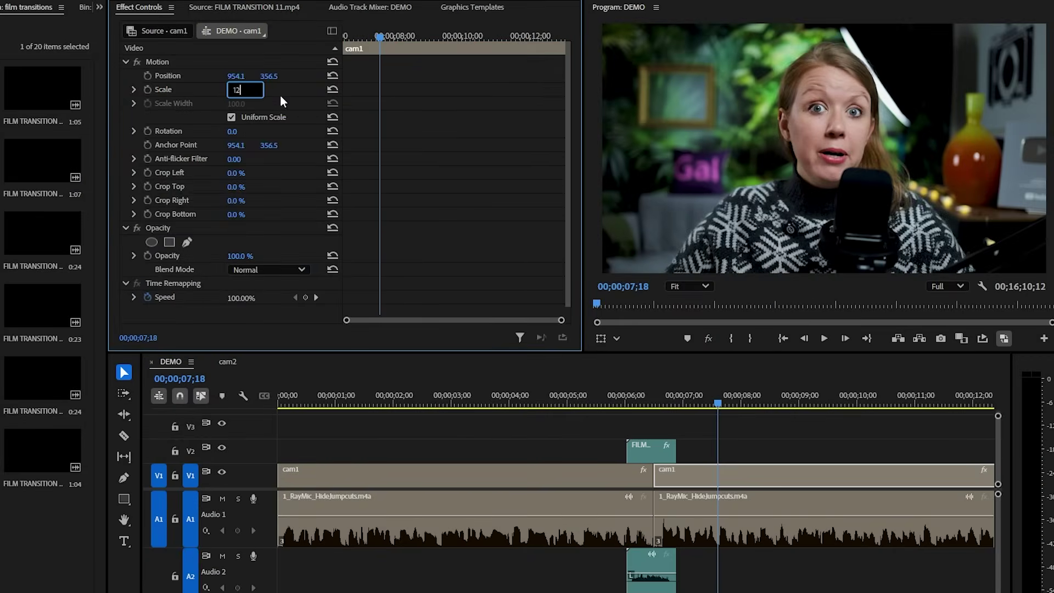
{"action": "type", "text": "5"}
{"action": "key", "text": "Return"}
{"action": "left_click", "coordinate": [553, 404]}
{"action": "left_click_drag", "start_coordinate": [629, 411], "coordinate": [713, 406]}
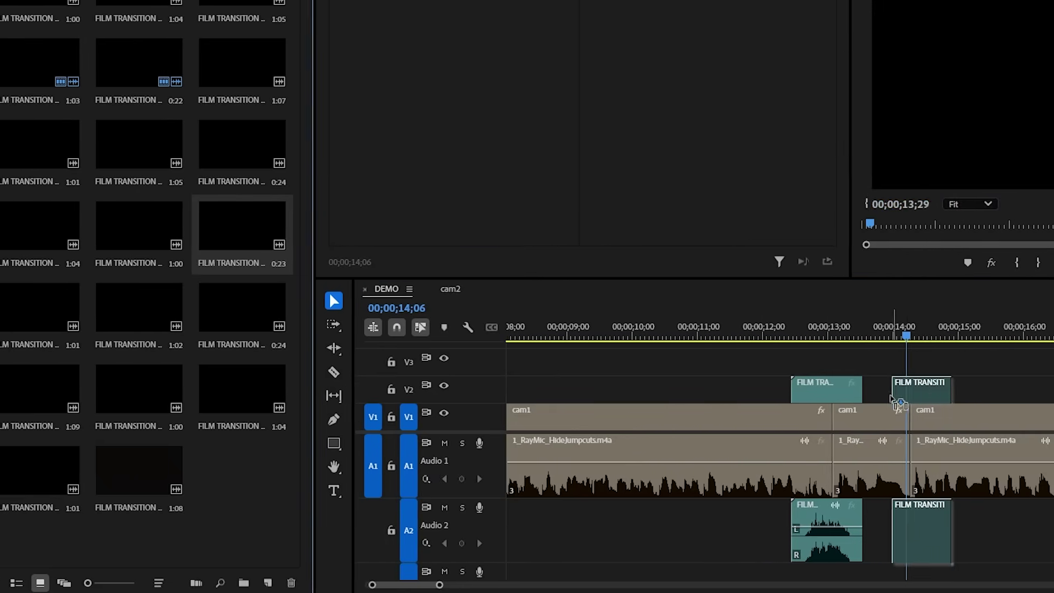
Step: Place different film transition clips on V2 over the following cam1 cuts and scrub through them
{"action": "left_click_drag", "start_coordinate": [903, 400], "coordinate": [879, 399]}
{"action": "left_click_drag", "start_coordinate": [115, 313], "coordinate": [1047, 392]}
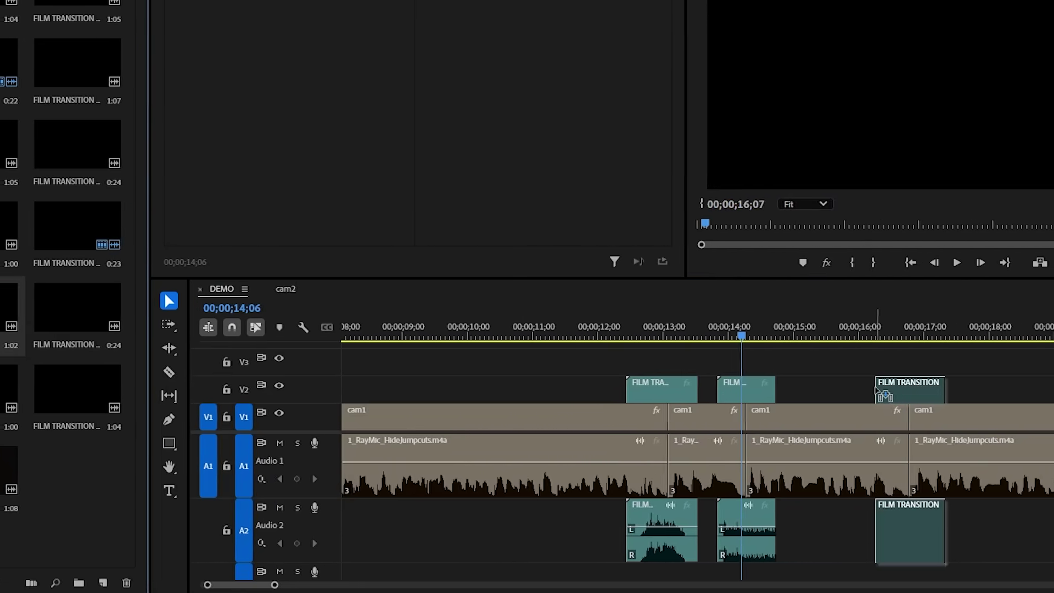
{"action": "left_click_drag", "start_coordinate": [882, 394], "coordinate": [882, 393]}
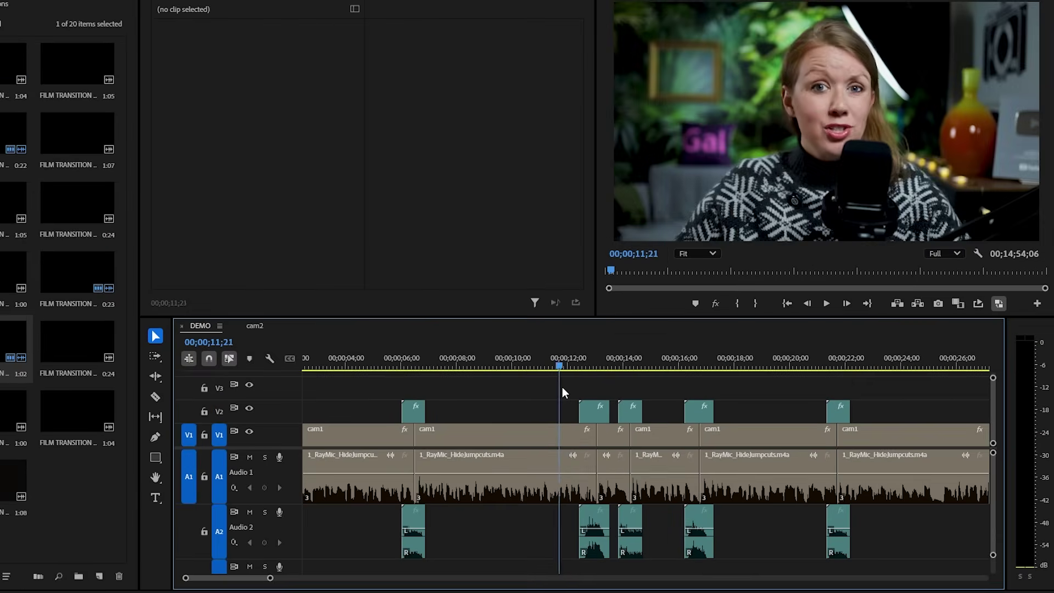
{"action": "left_click_drag", "start_coordinate": [562, 387], "coordinate": [731, 392]}
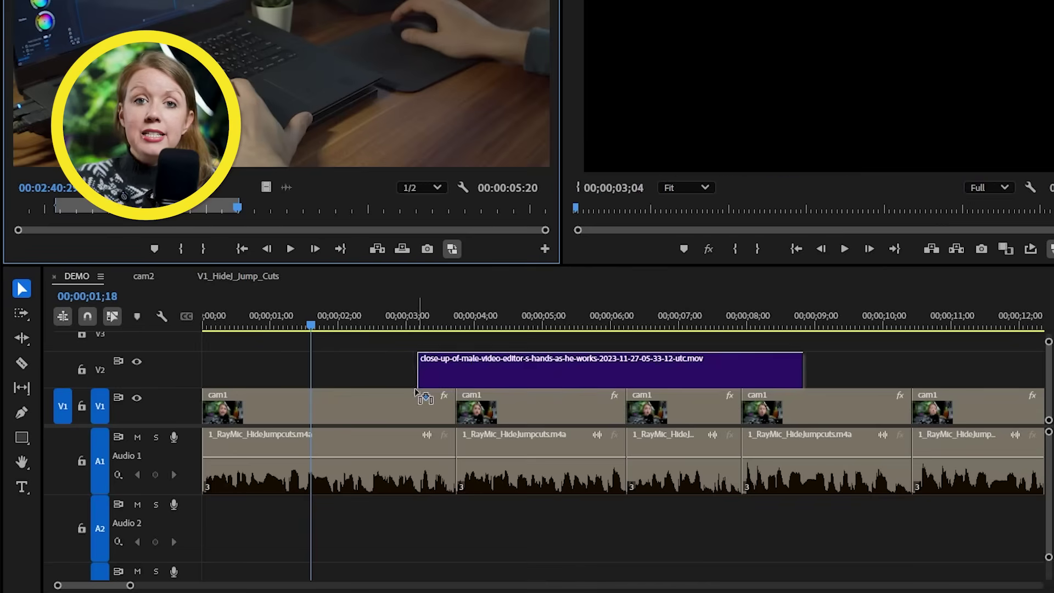
Step: Place the close-up of the video editor's hands on V2, starting just before the first cam1 cut
{"action": "mouse_move", "coordinate": [415, 393]}
{"action": "left_mouse_down"}
{"action": "mouse_move", "coordinate": [358, 379]}
{"action": "mouse_move", "coordinate": [424, 378]}
{"action": "left_mouse_up"}
{"action": "key", "text": "Down"}
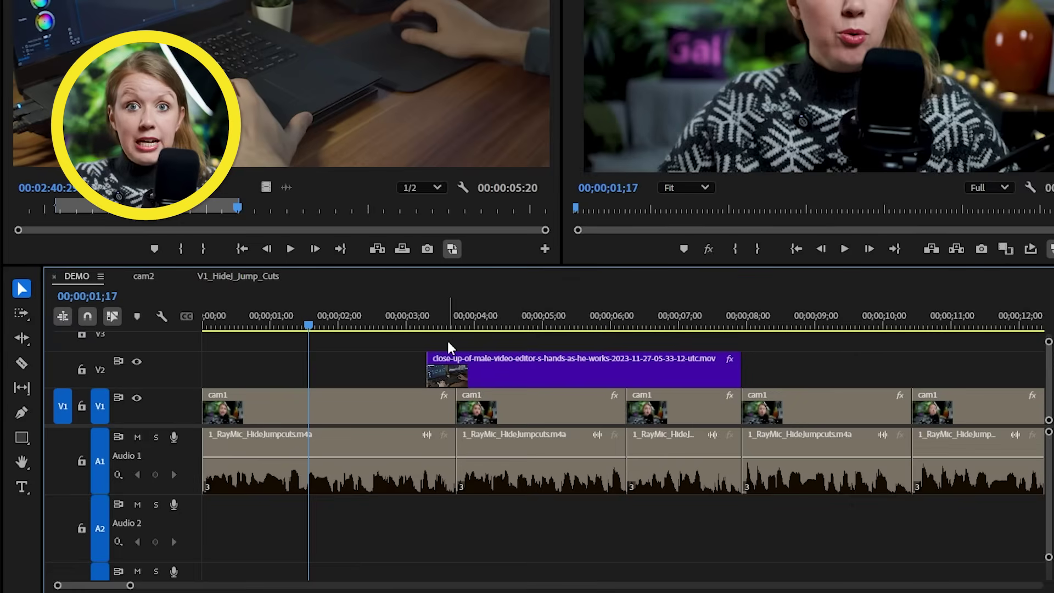
Step: Trim the start of the B-roll clip to line up exactly with the first cam1 cut
{"action": "left_click", "coordinate": [473, 427]}
{"action": "key", "text": "="}
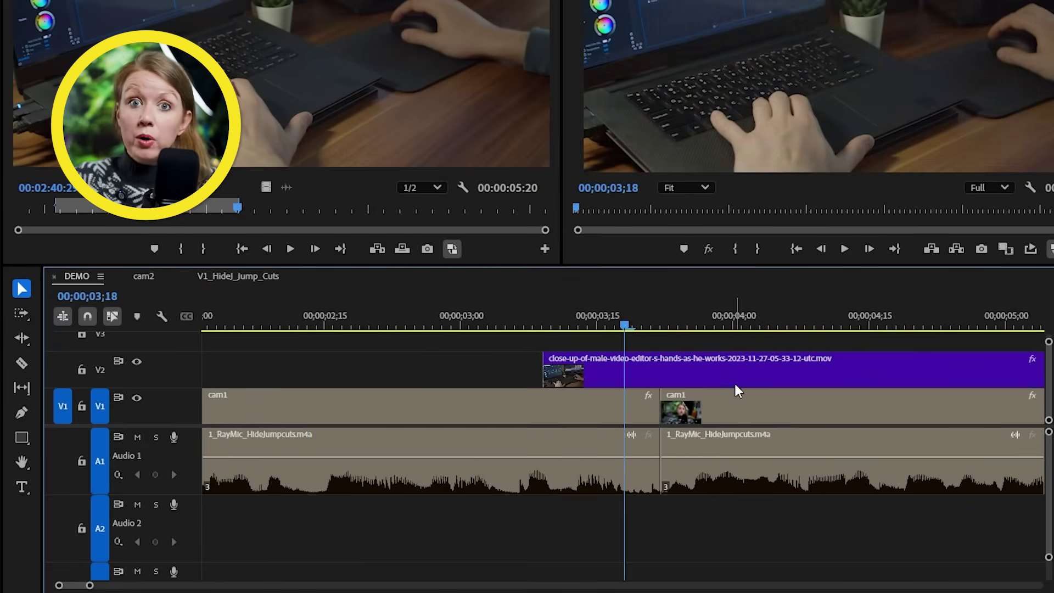
{"action": "scroll", "coordinate": [736, 391], "scroll_direction": "down", "scroll_amount": 2}
{"action": "left_click_drag", "start_coordinate": [454, 373], "coordinate": [553, 371]}
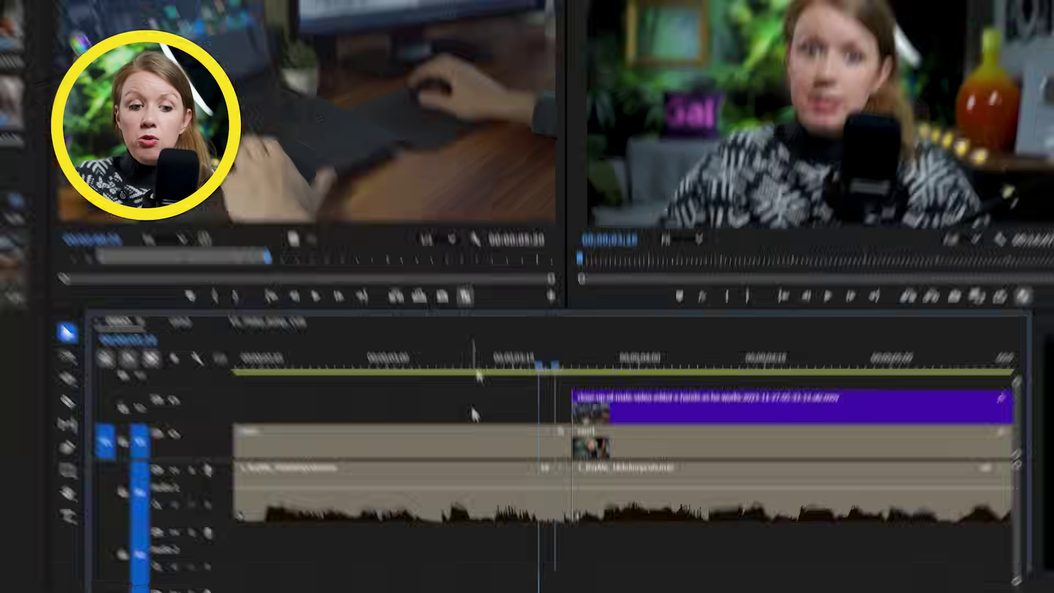
{"action": "left_click", "coordinate": [296, 325]}
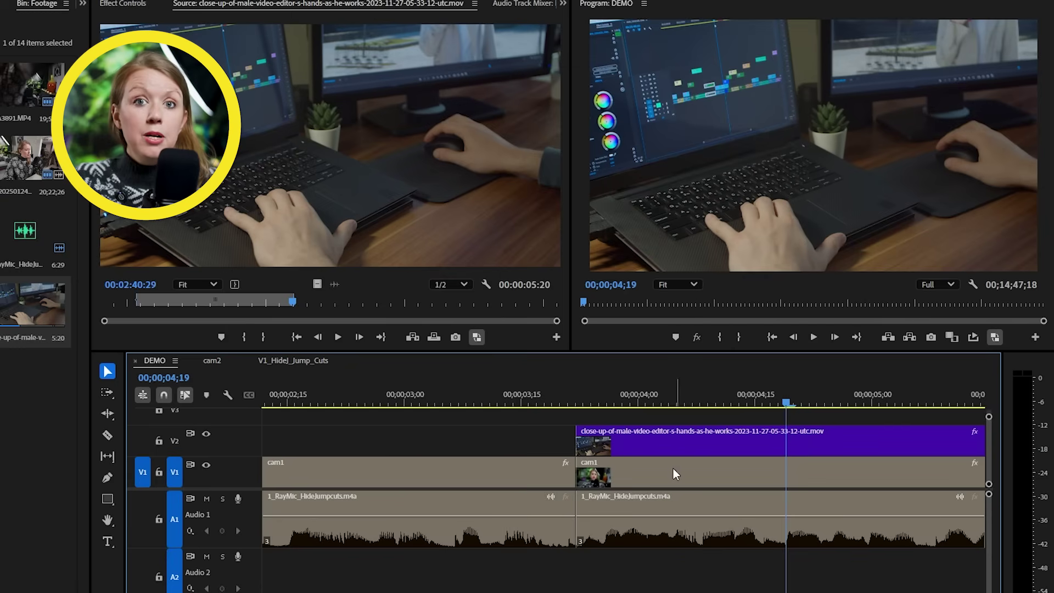
Step: Extend the start of the B-roll clip to slightly before the first cam1 cut
{"action": "left_click_drag", "start_coordinate": [577, 443], "coordinate": [553, 442]}
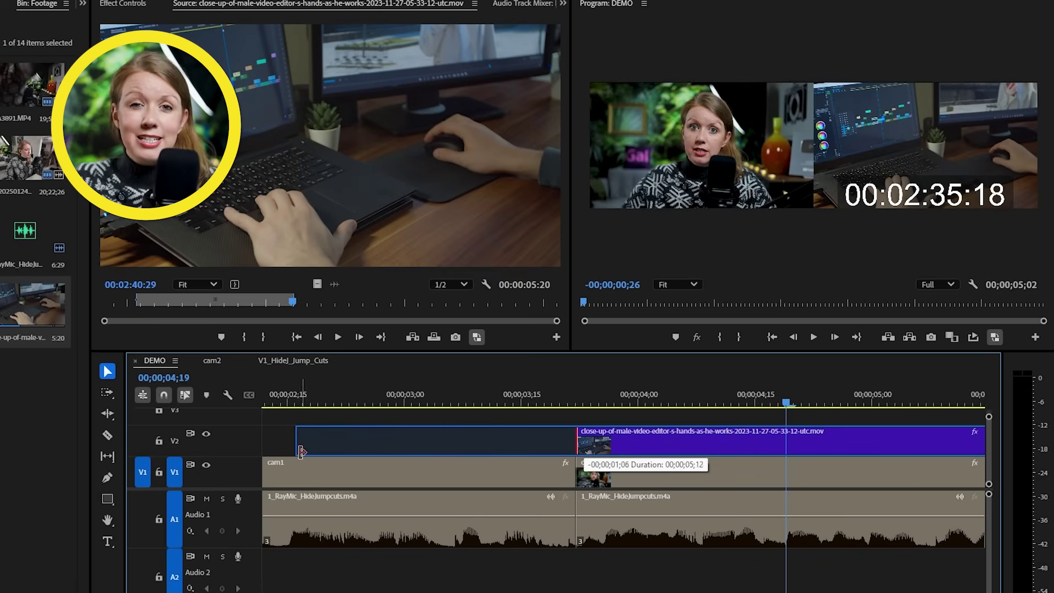
{"action": "left_click_drag", "start_coordinate": [303, 452], "coordinate": [302, 452]}
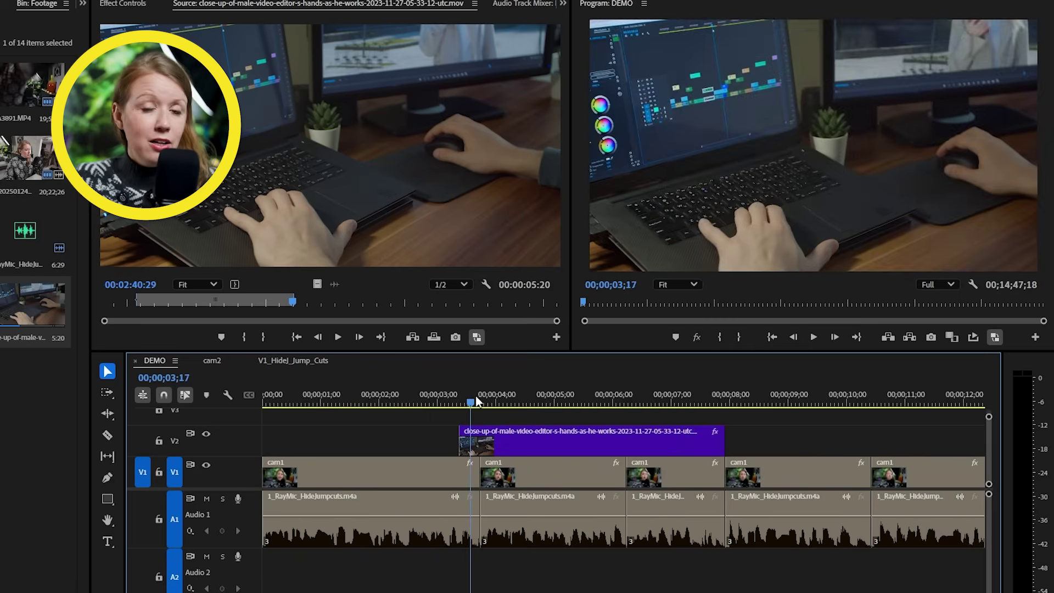
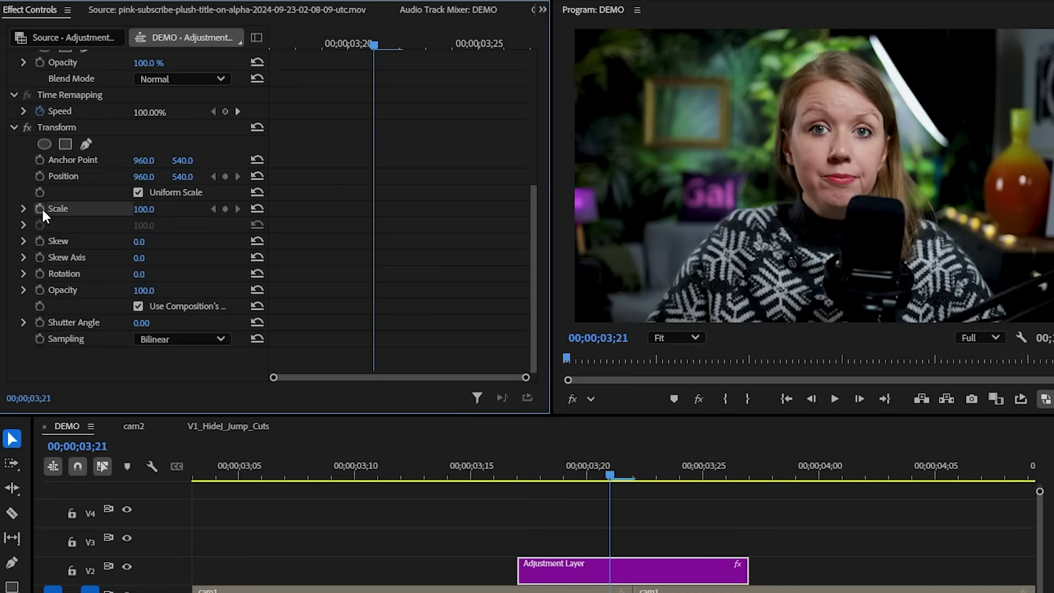
Step: Animate the adjustment layer's Transform to position 960, 600 and scale 116.8, with the final keyframes at the layer's end
{"action": "left_click_drag", "start_coordinate": [144, 209], "coordinate": [265, 176]}
{"action": "left_click_drag", "start_coordinate": [375, 208], "coordinate": [532, 209]}
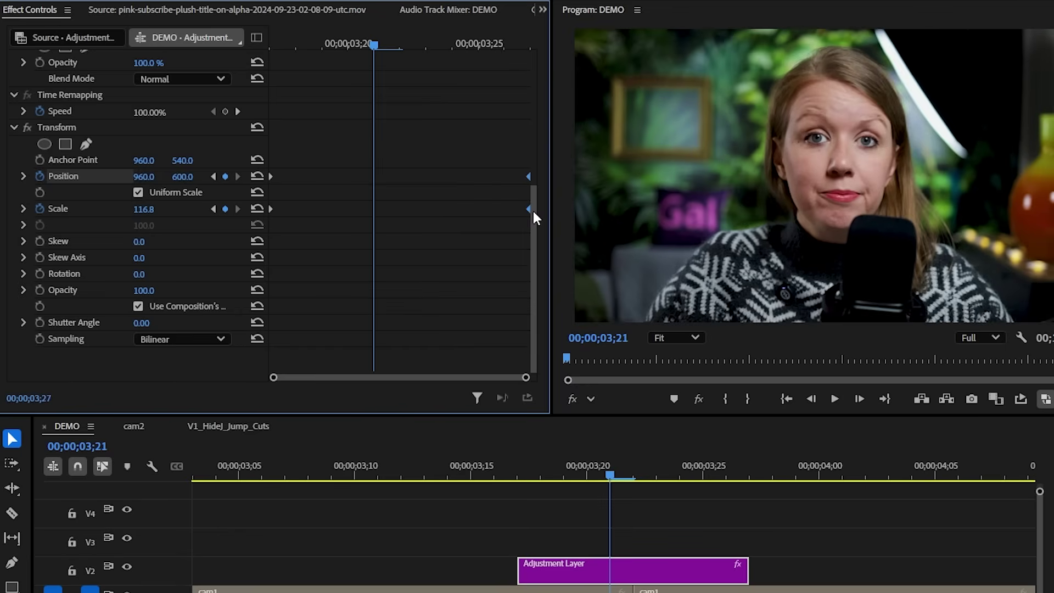
Step: Apply Ease Out to the starting Position and Scale keyframes and Ease In to the ending ones
{"action": "right_click", "coordinate": [271, 176]}
{"action": "mouse_move", "coordinate": [328, 312]}
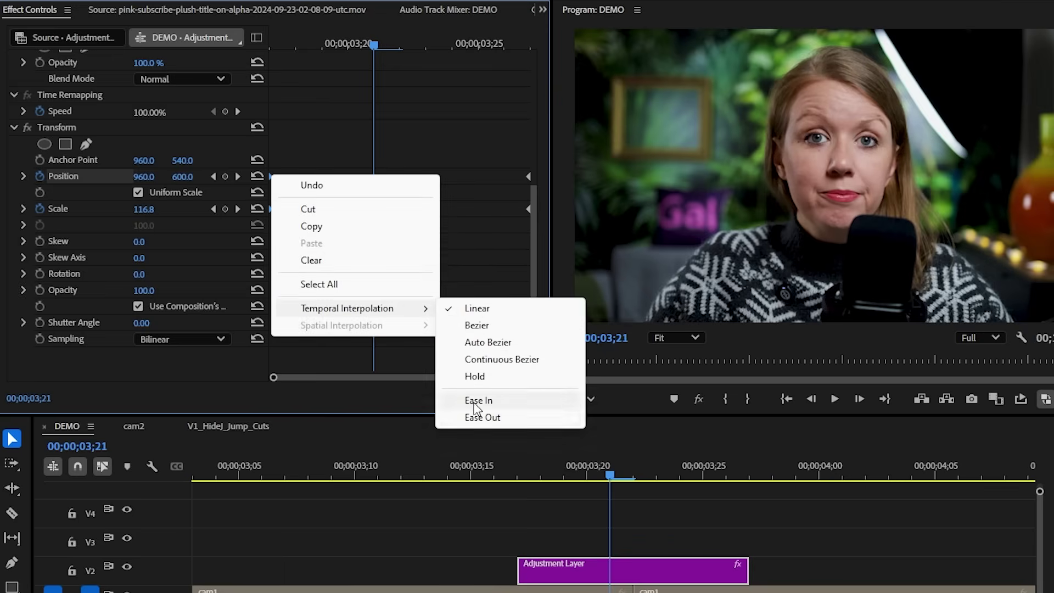
{"action": "left_click", "coordinate": [462, 421]}
{"action": "right_click", "coordinate": [529, 209]}
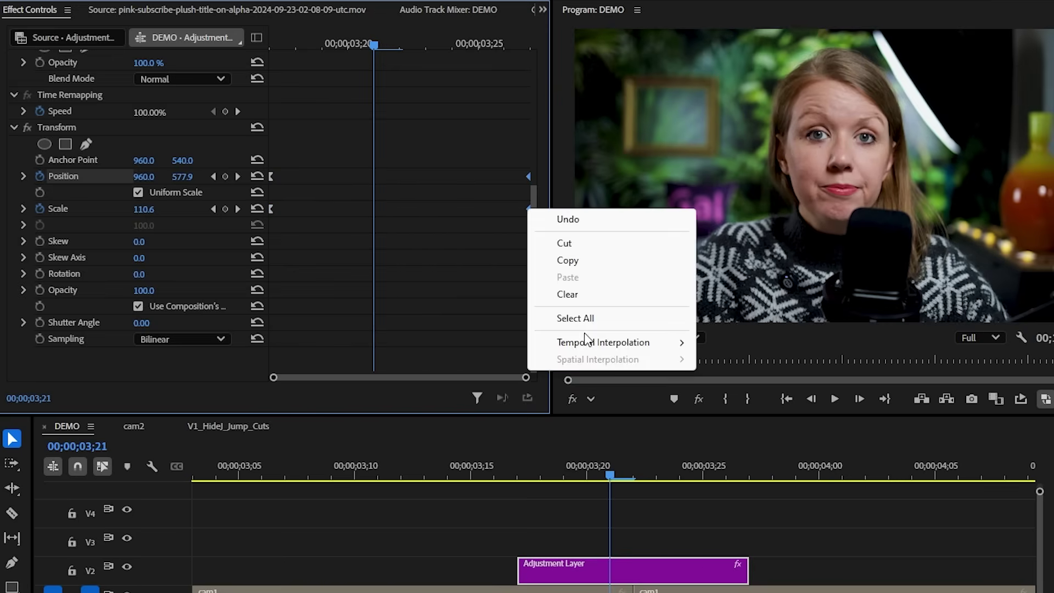
{"action": "mouse_move", "coordinate": [585, 346]}
{"action": "left_click", "coordinate": [730, 435]}
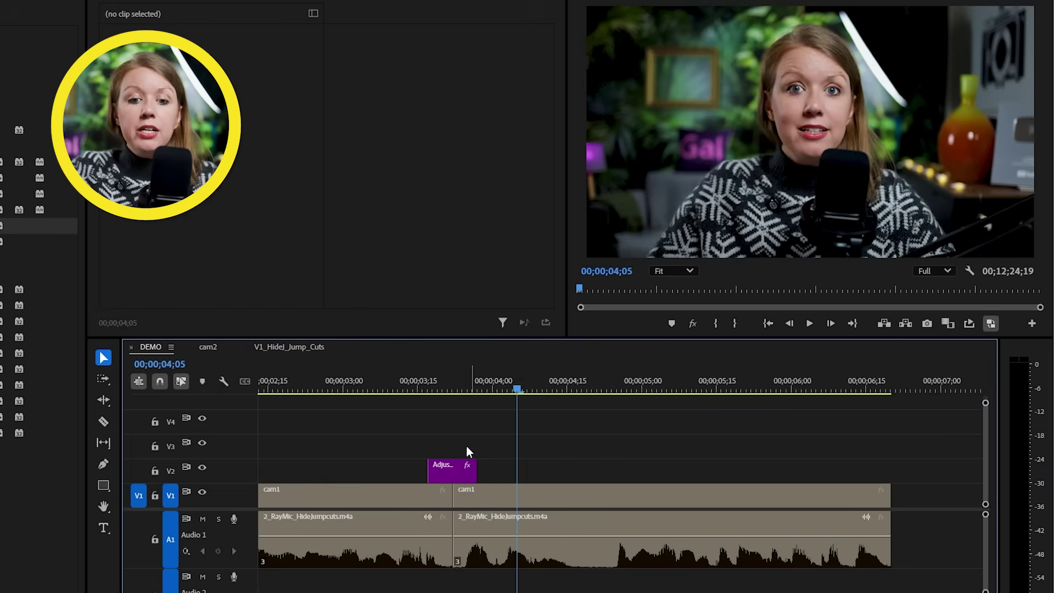
Step: Extend the adjustment layer to the end of the second cam1 clip and add a 4-frame default transition at the cut
{"action": "left_click_drag", "start_coordinate": [774, 479], "coordinate": [891, 480]}
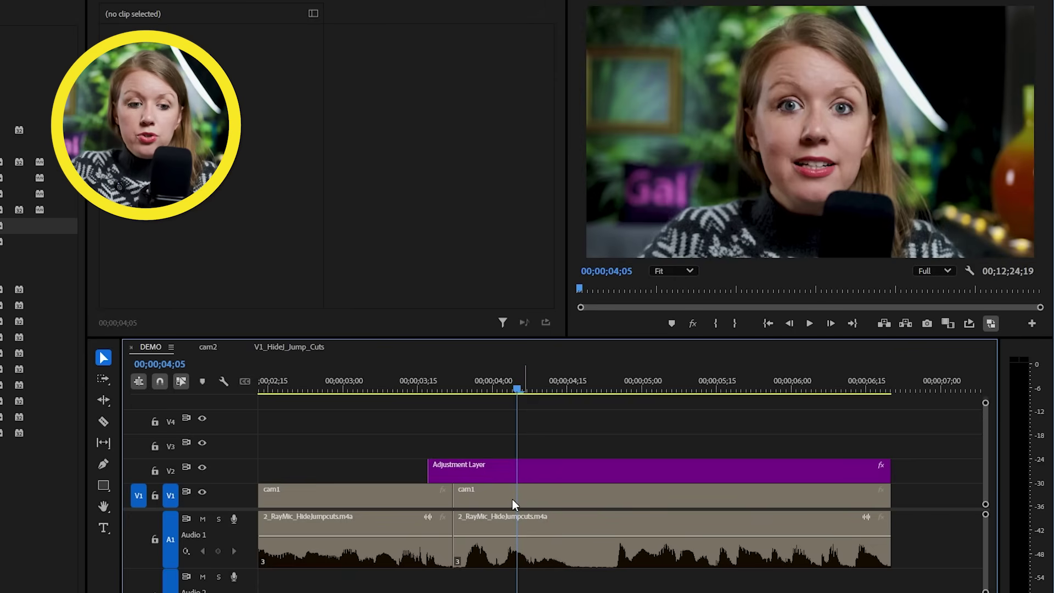
{"action": "left_click", "coordinate": [455, 496]}
{"action": "key", "text": "shift+d"}
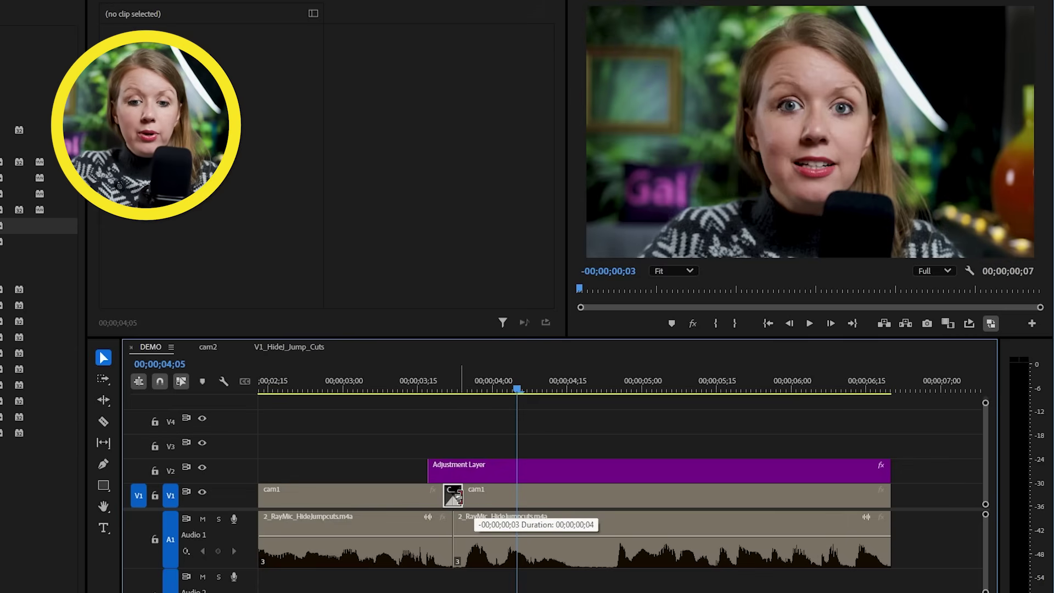
{"action": "left_click", "coordinate": [324, 385]}
{"action": "key", "text": "space"}
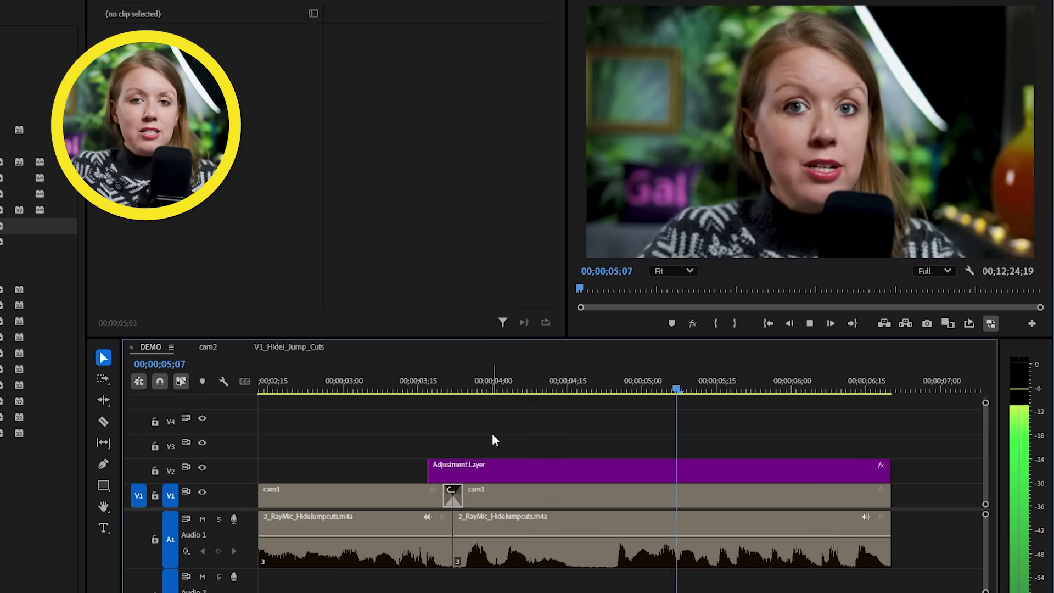
{"action": "left_click_drag", "start_coordinate": [299, 384], "coordinate": [423, 427]}
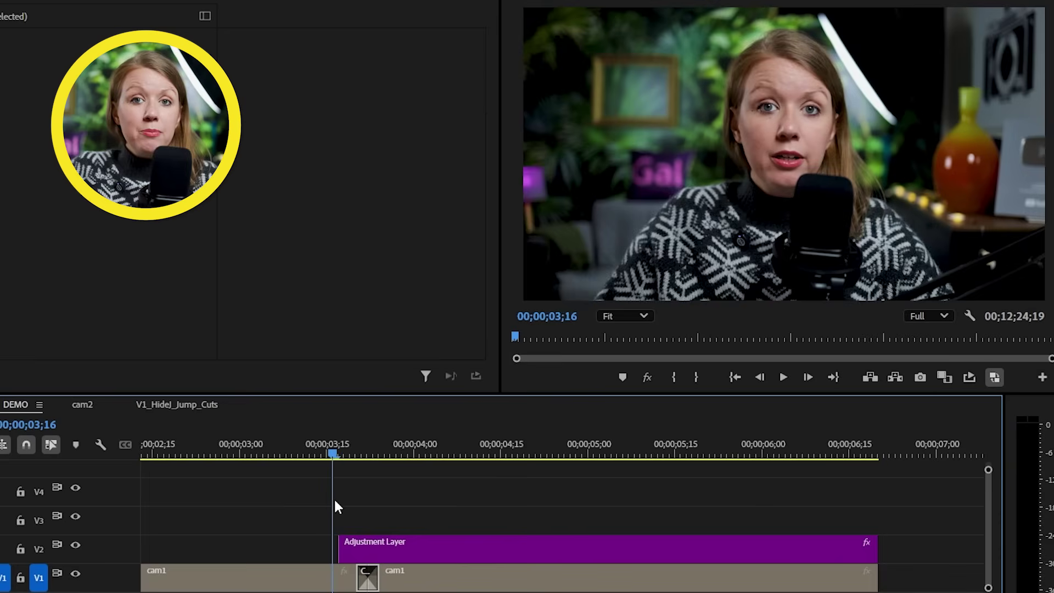
{"action": "left_click_drag", "start_coordinate": [335, 501], "coordinate": [400, 499]}
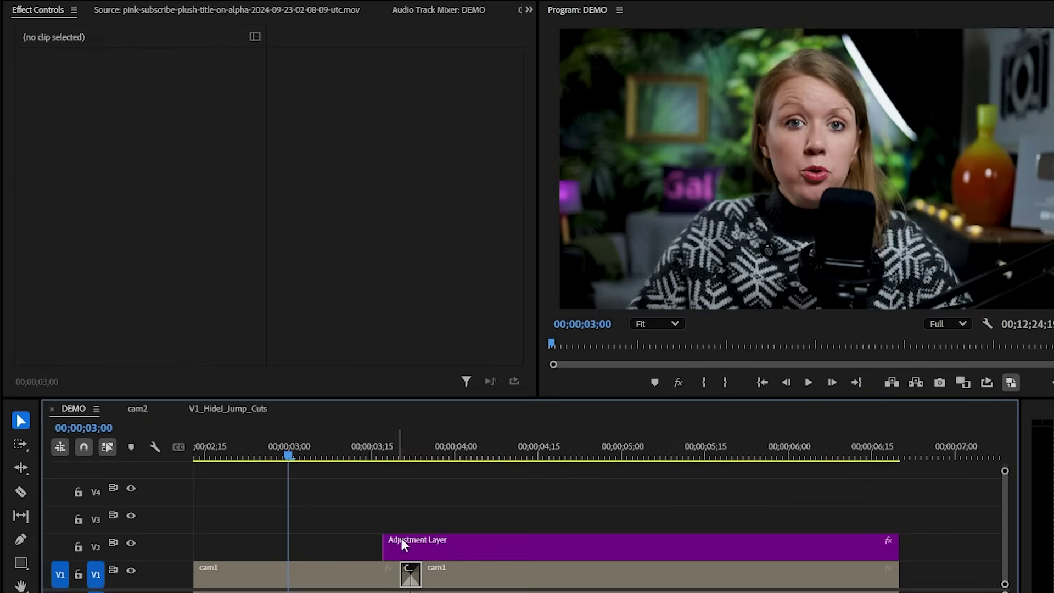
Step: Shift the framing sideways by setting the horizontal Transform Position to 1364 at the adjustment layer's second keyframe
{"action": "left_click", "coordinate": [378, 542]}
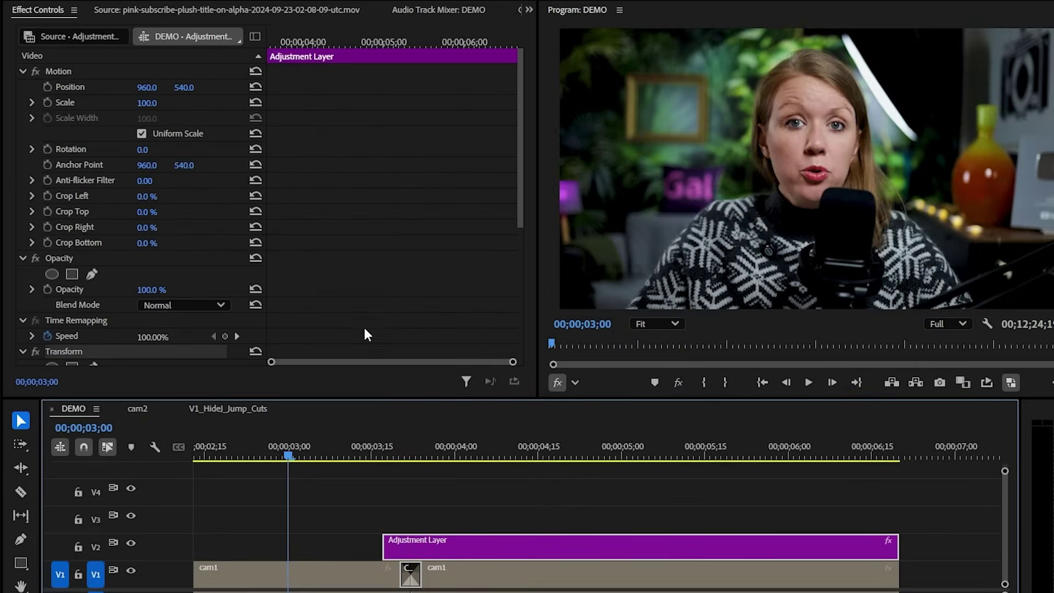
{"action": "scroll", "coordinate": [365, 329], "scroll_direction": "down", "scroll_amount": 6}
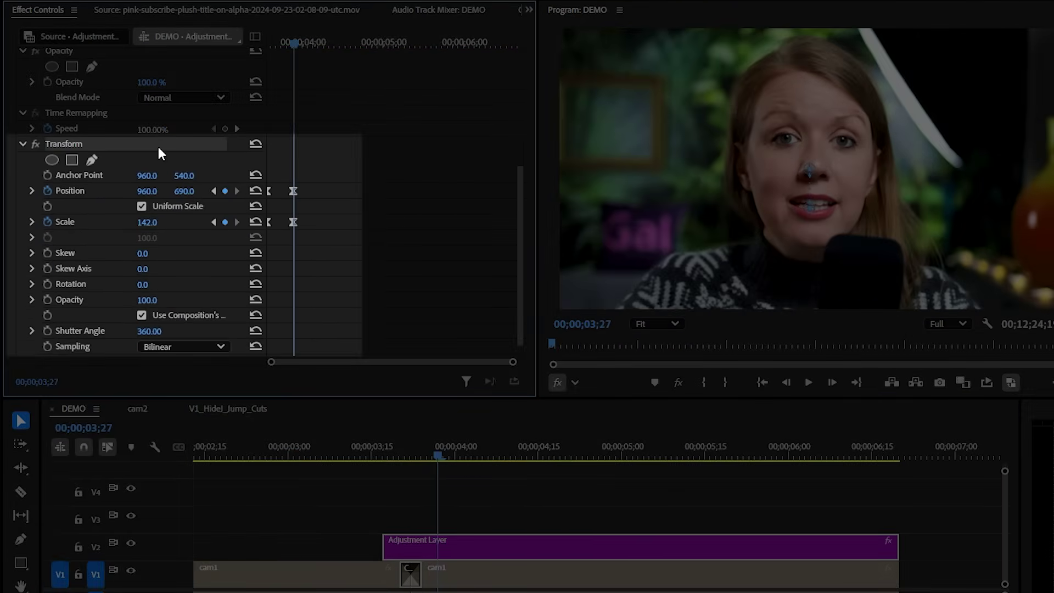
{"action": "left_click_drag", "start_coordinate": [146, 191], "coordinate": [369, 191]}
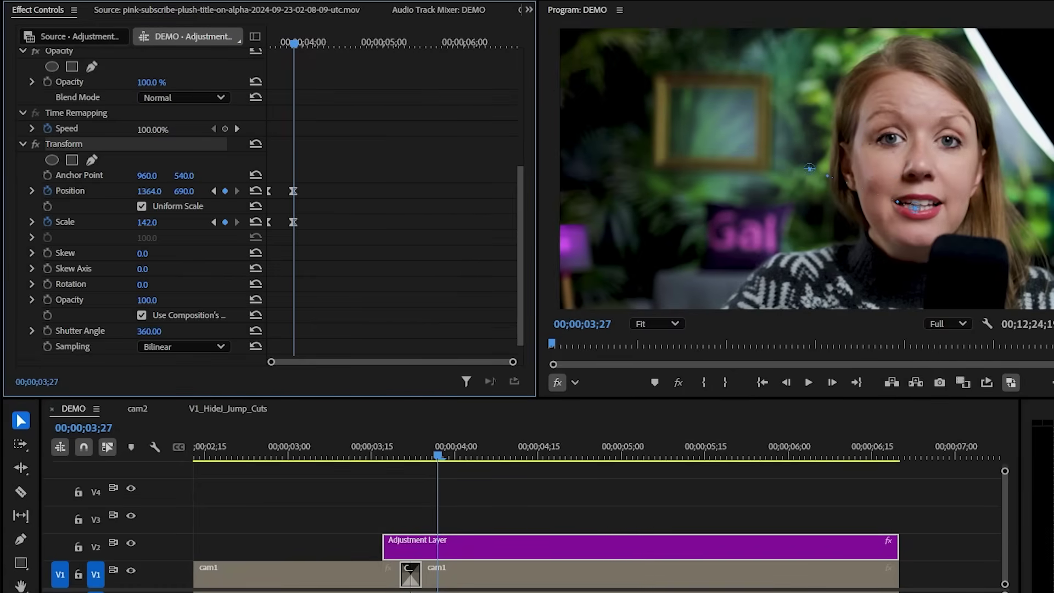
{"action": "left_click_drag", "start_coordinate": [432, 452], "coordinate": [407, 453]}
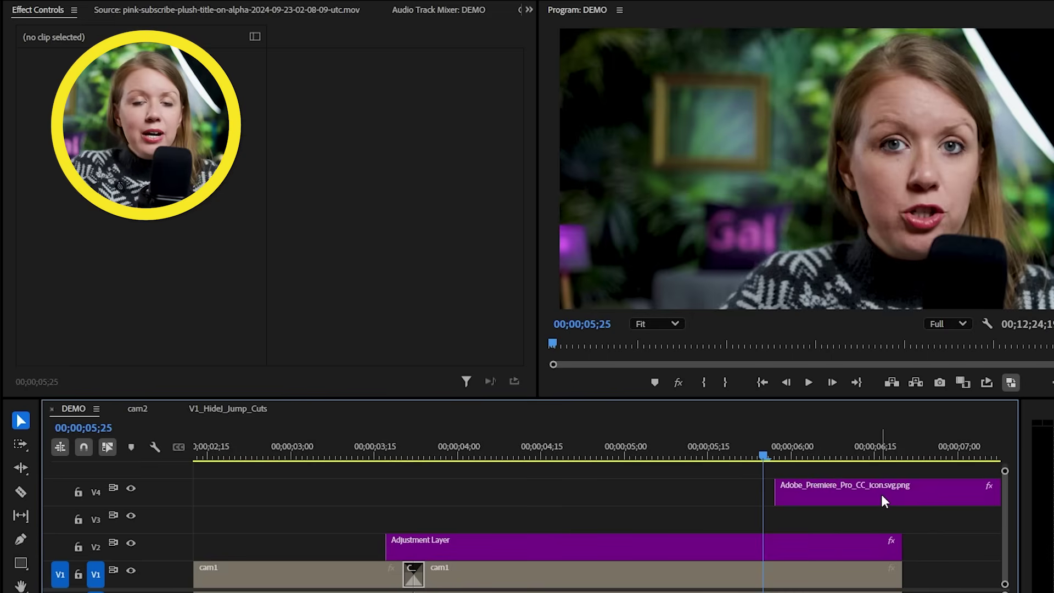
Step: Place the Premiere Pro icon PNG on V3 directly above the adjustment layer and add Whoosh 01.wav to Audio 2 around the cut
{"action": "left_click_drag", "start_coordinate": [881, 494], "coordinate": [489, 523]}
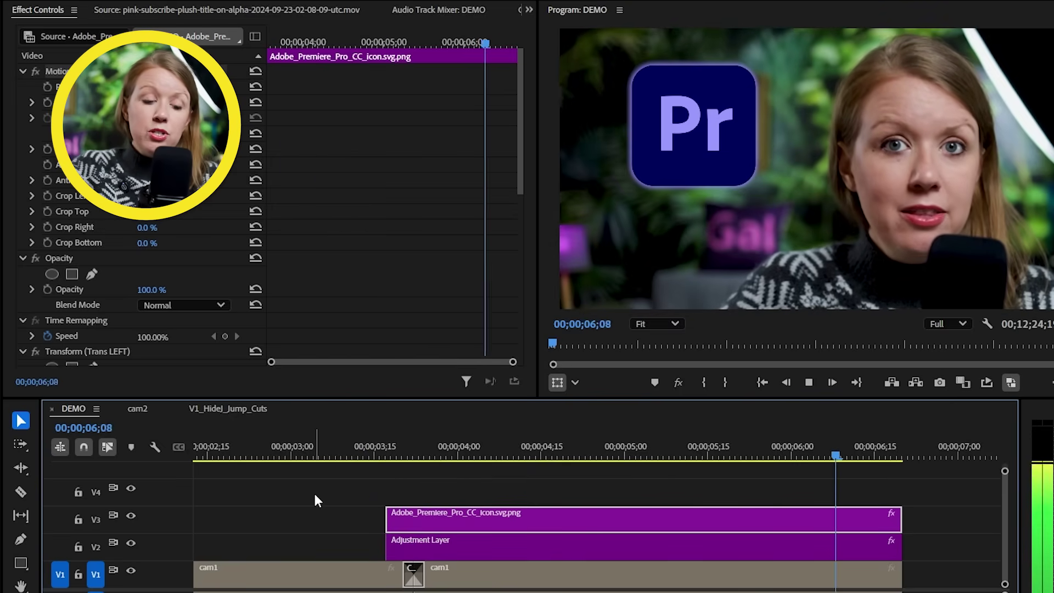
{"action": "key", "text": "space"}
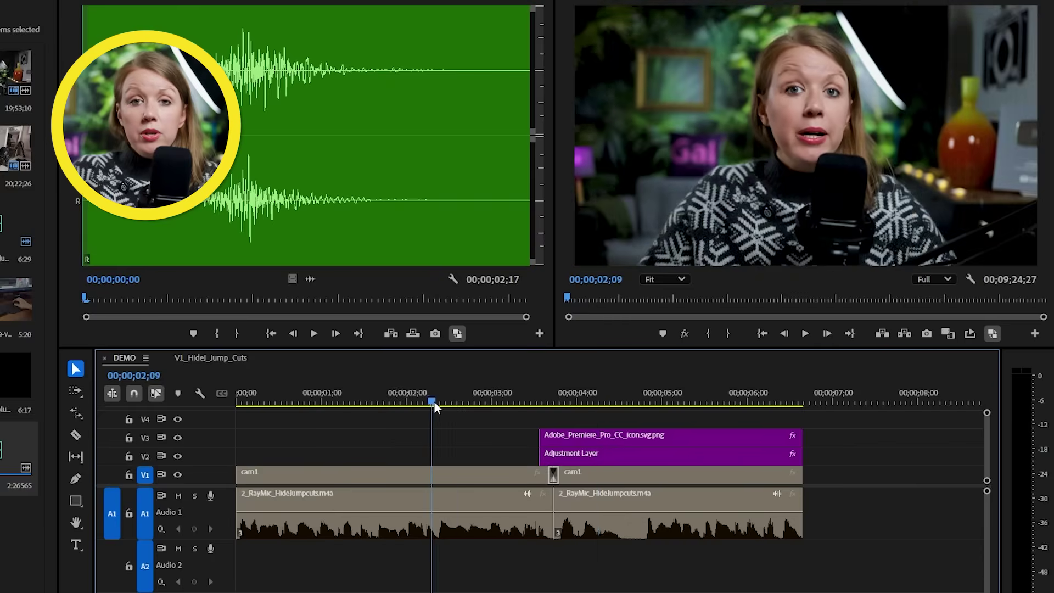
{"action": "left_click_drag", "start_coordinate": [434, 400], "coordinate": [611, 391]}
{"action": "left_click_drag", "start_coordinate": [309, 281], "coordinate": [530, 566]}
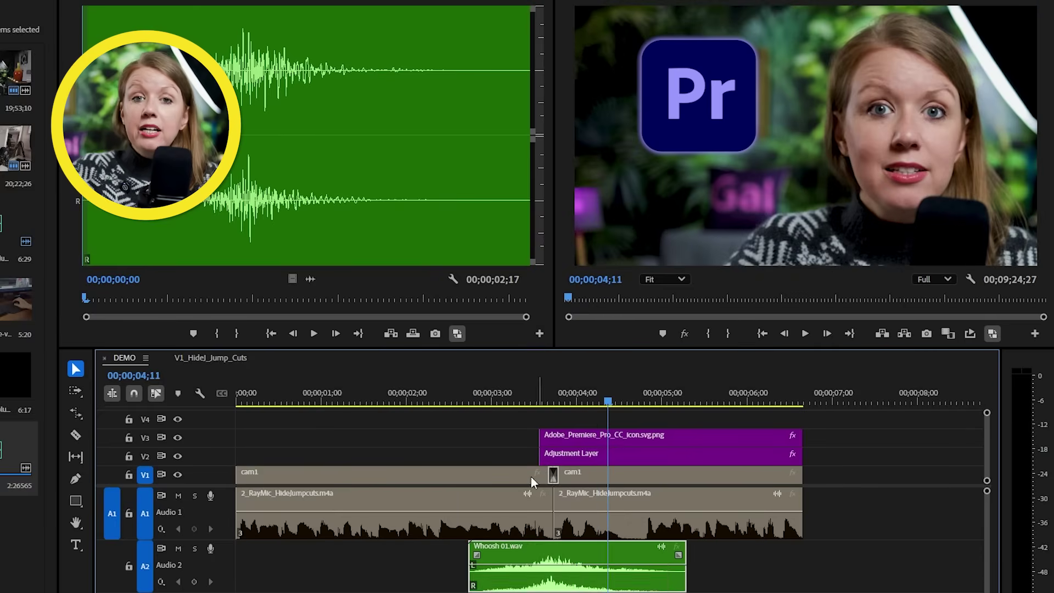
{"action": "left_click", "coordinate": [465, 403]}
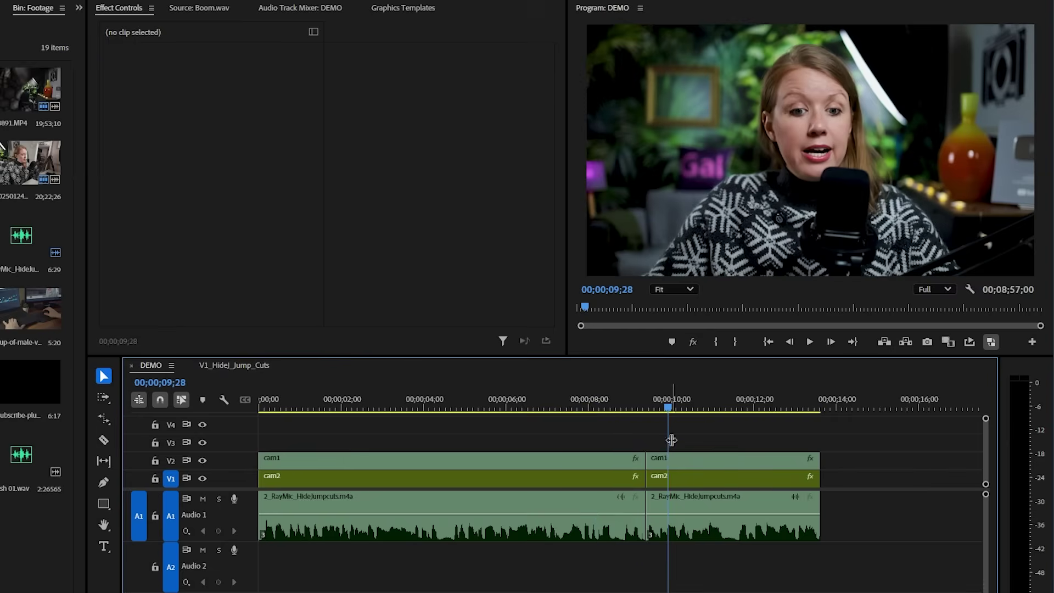
Step: Scale the second cam1 clip on V2 to 125 and add Boom.wav to Audio 2 near the cut
{"action": "left_click", "coordinate": [662, 460]}
{"action": "key", "text": "Return"}
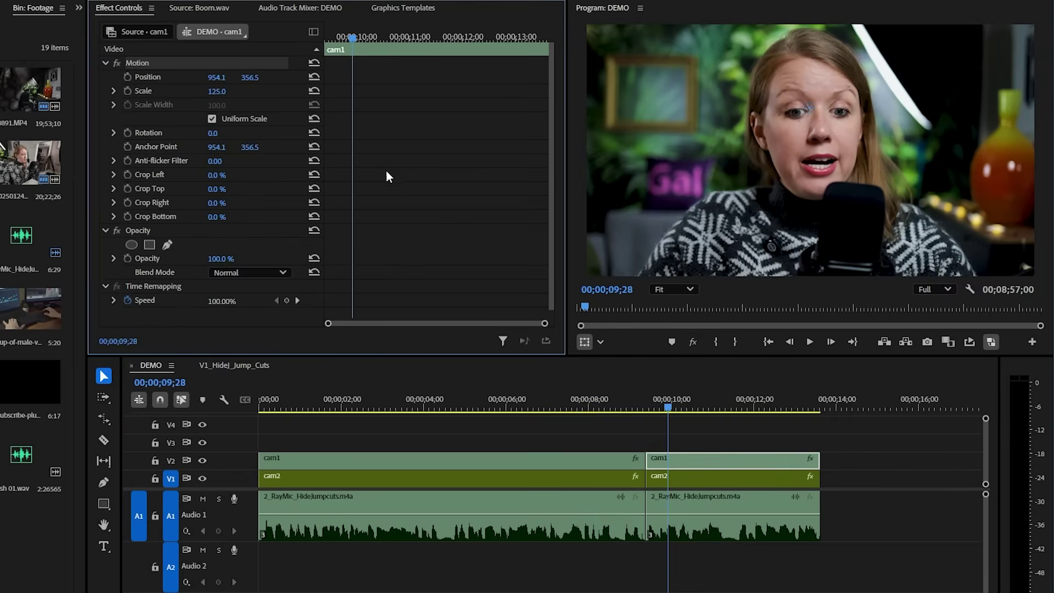
{"action": "left_click", "coordinate": [443, 409]}
{"action": "key", "text": "space"}
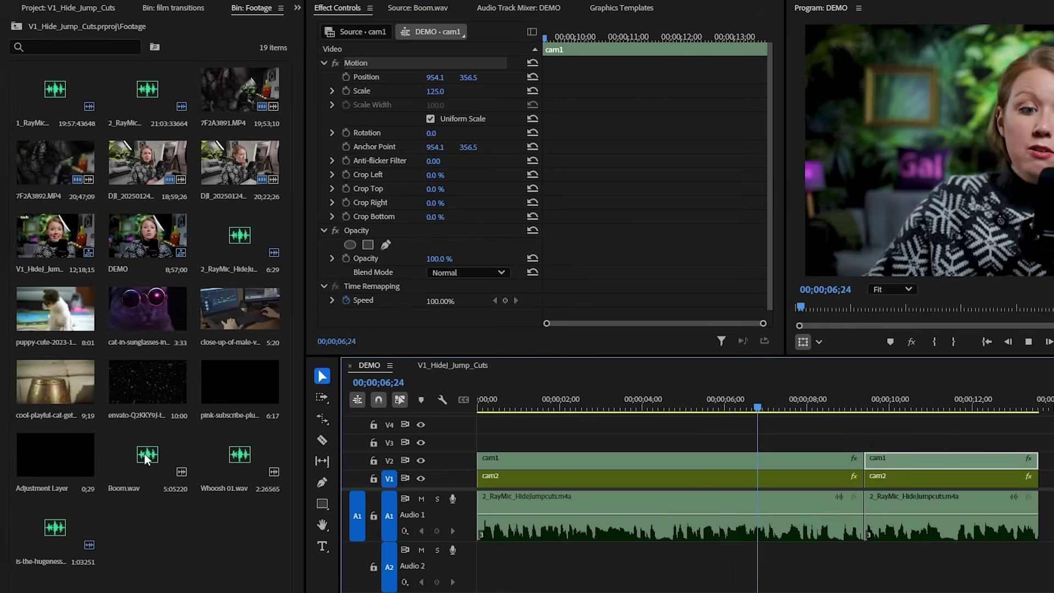
{"action": "left_click_drag", "start_coordinate": [147, 460], "coordinate": [778, 564]}
{"action": "left_click_drag", "start_coordinate": [639, 573], "coordinate": [648, 573]}
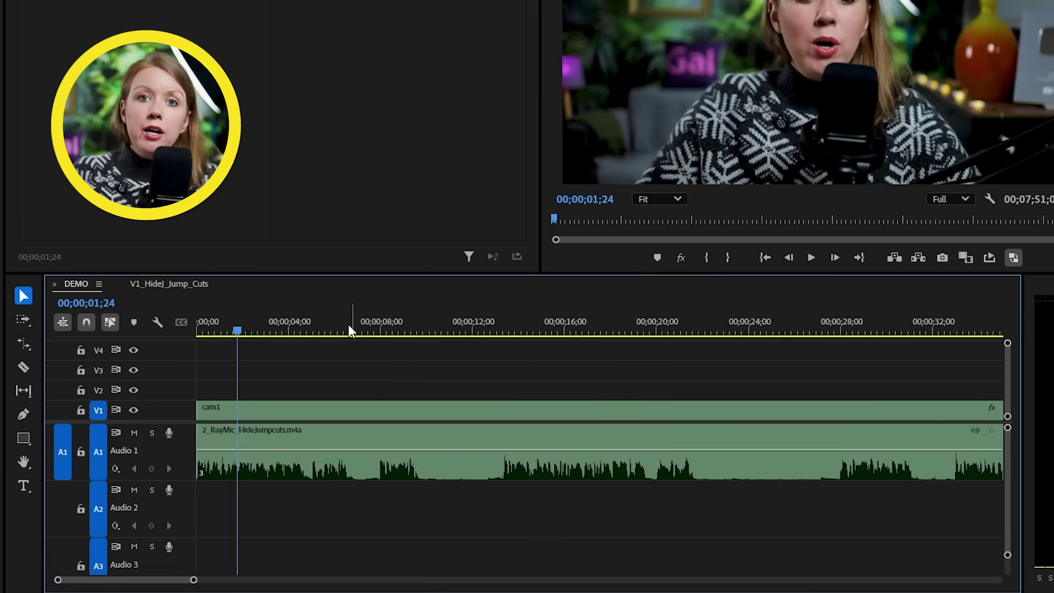
Step: Cut cam1 and its audio around the silence from about 00;00;06;20 to 00;00;08;00 and ripple delete that section
{"action": "key", "text": "="}
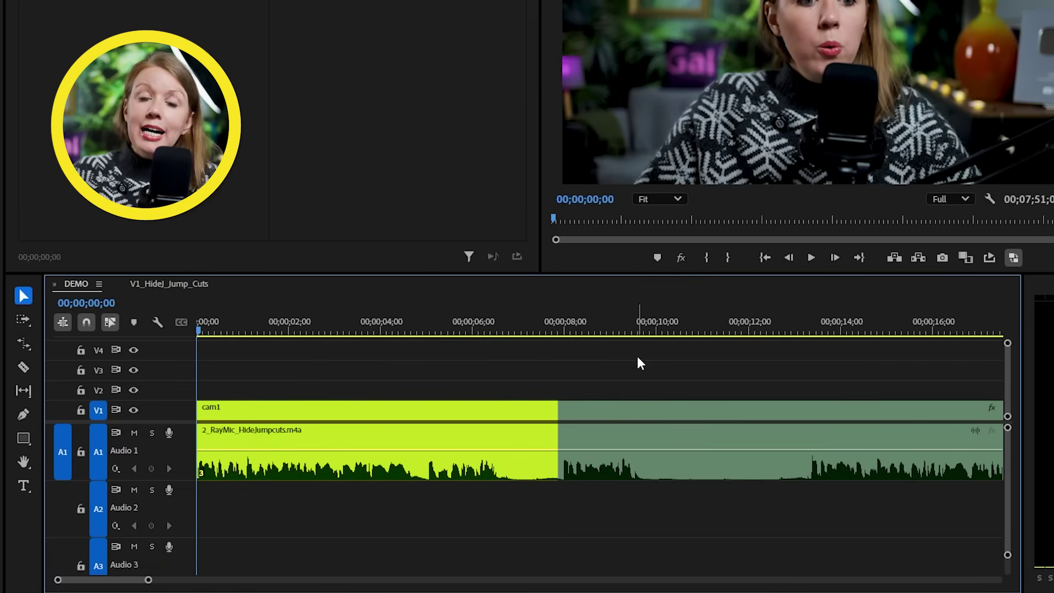
{"action": "left_click", "coordinate": [345, 331]}
{"action": "left_click_drag", "start_coordinate": [353, 337], "coordinate": [530, 376]}
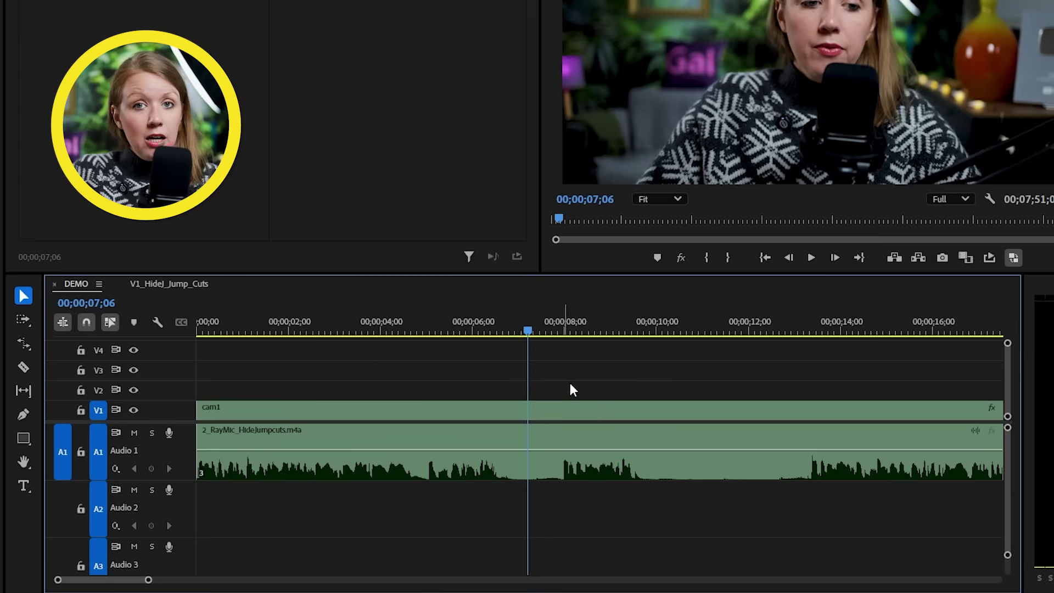
{"action": "scroll", "coordinate": [666, 431], "scroll_direction": "up", "scroll_amount": 3}
{"action": "key", "text": "="}
{"action": "key", "text": "="}
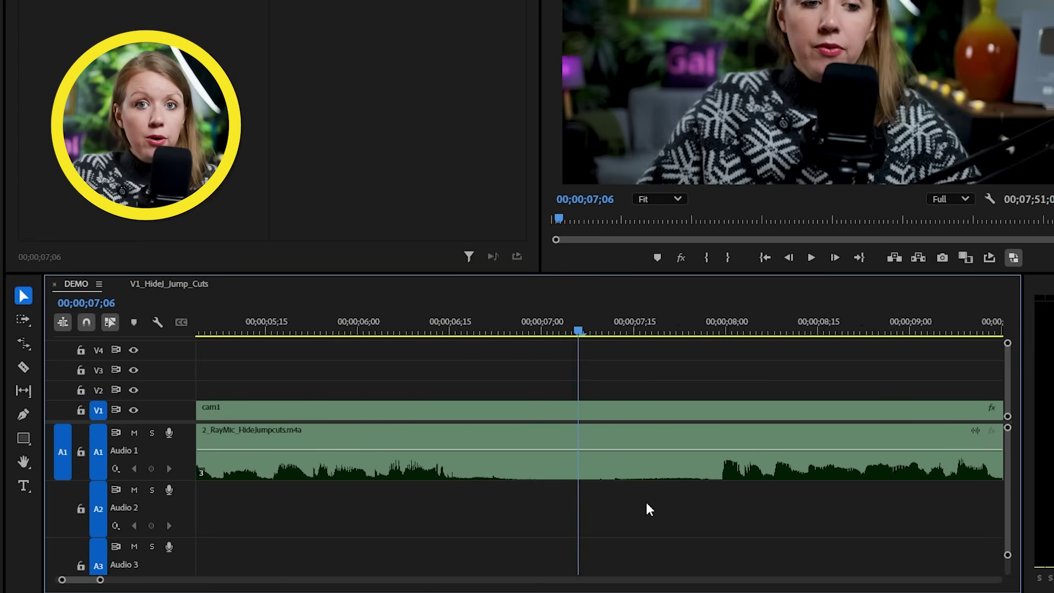
{"action": "scroll", "coordinate": [647, 502], "scroll_direction": "down", "scroll_amount": 1}
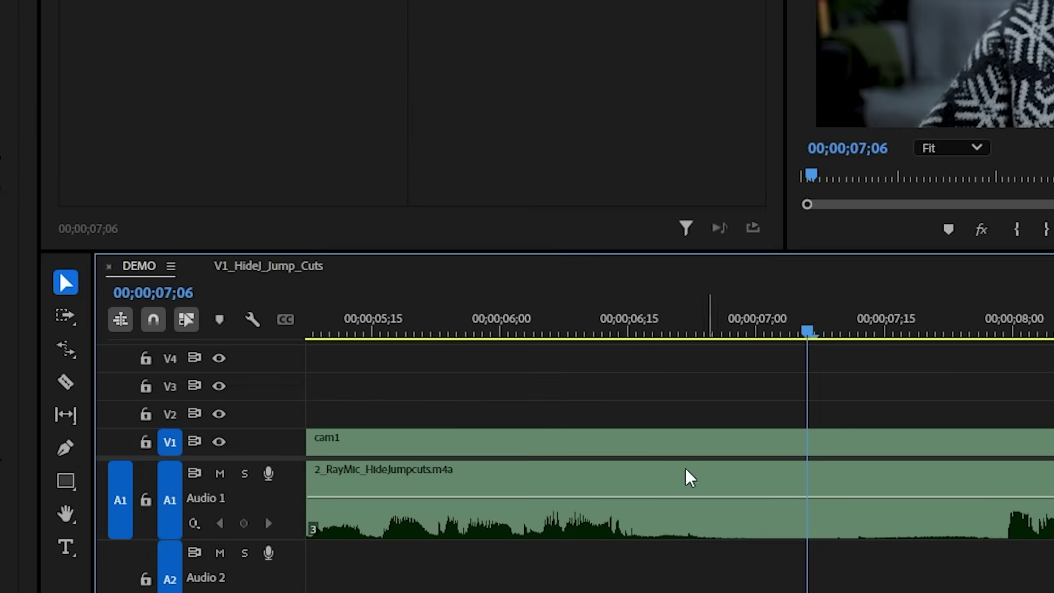
{"action": "left_click", "coordinate": [252, 319]}
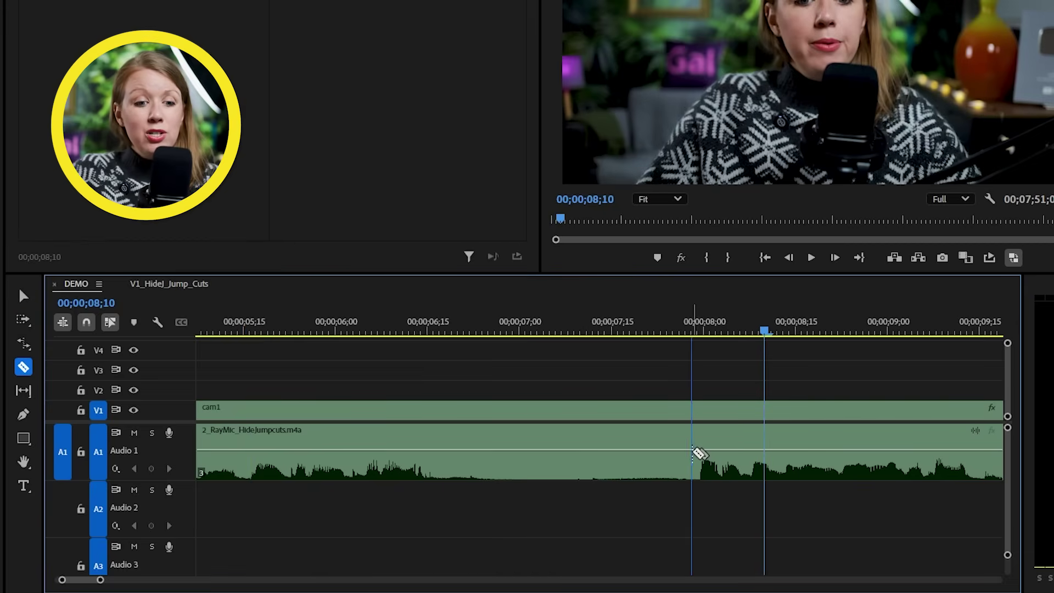
{"action": "left_click", "coordinate": [460, 464]}
{"action": "key", "text": "v"}
{"action": "left_click", "coordinate": [511, 465]}
{"action": "key", "text": "shift+Delete"}
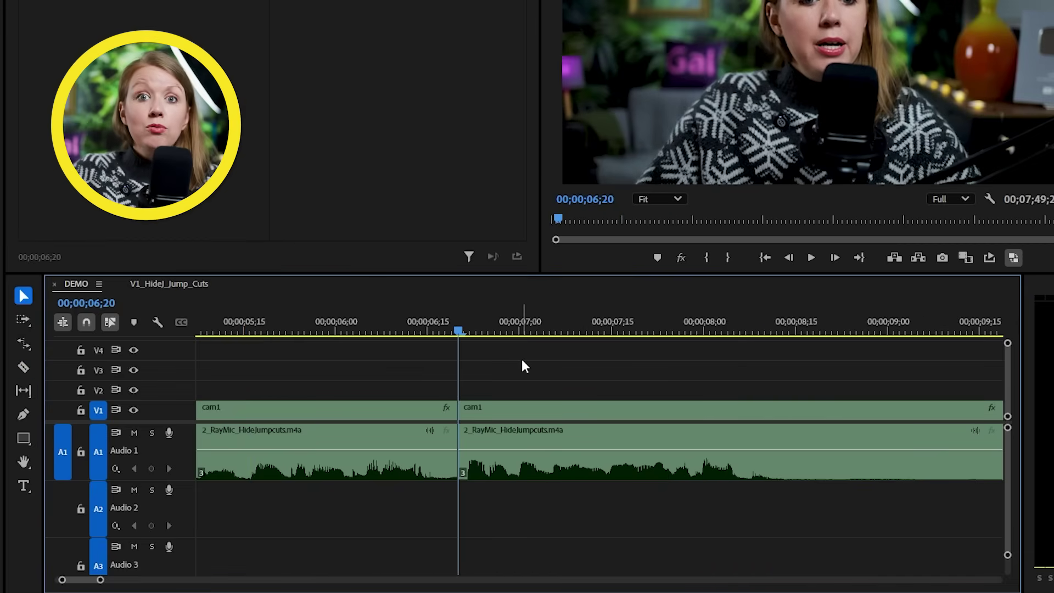
Step: Cut out the next silence, from about 00;00;08;10 to 00;00;12;00, and ripple delete it
{"action": "scroll", "coordinate": [524, 368], "scroll_direction": "down", "scroll_amount": 1}
{"action": "scroll", "coordinate": [526, 379], "scroll_direction": "down", "scroll_amount": 4}
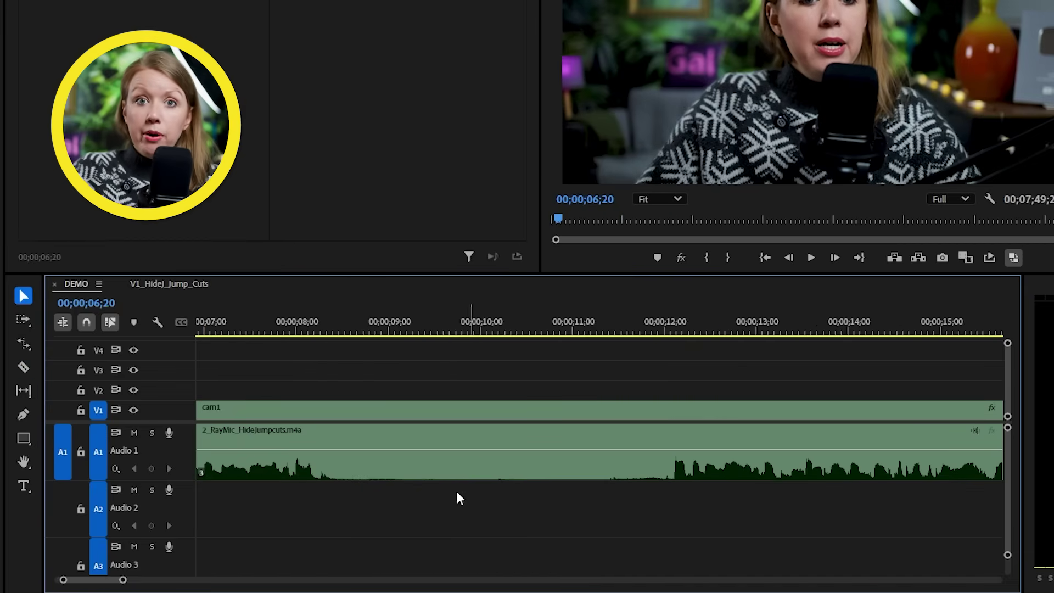
{"action": "left_click", "coordinate": [672, 469]}
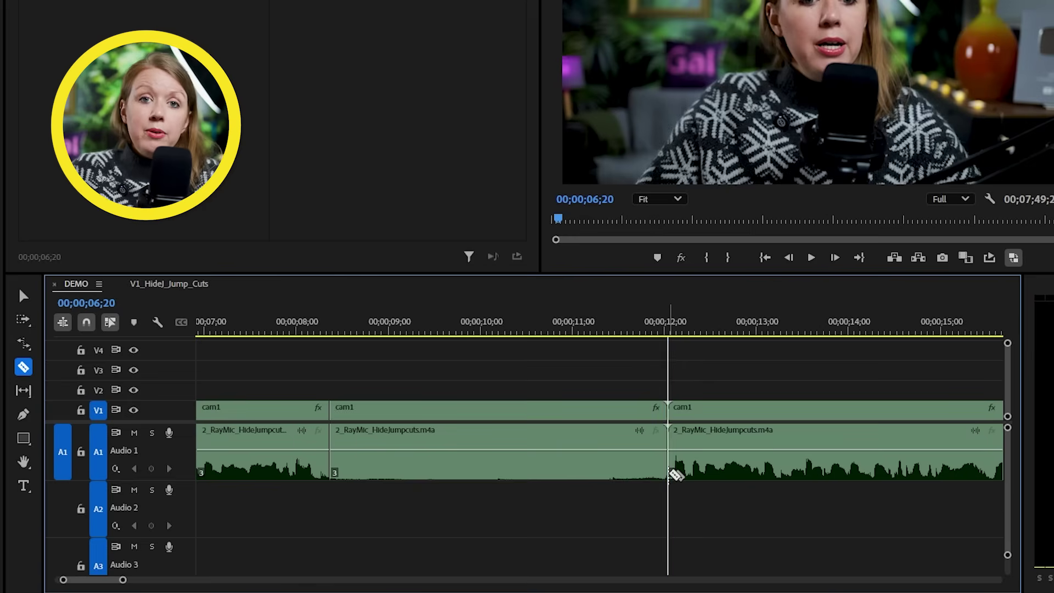
{"action": "key", "text": "v"}
{"action": "left_click", "coordinate": [510, 465]}
{"action": "key", "text": "shift+Delete"}
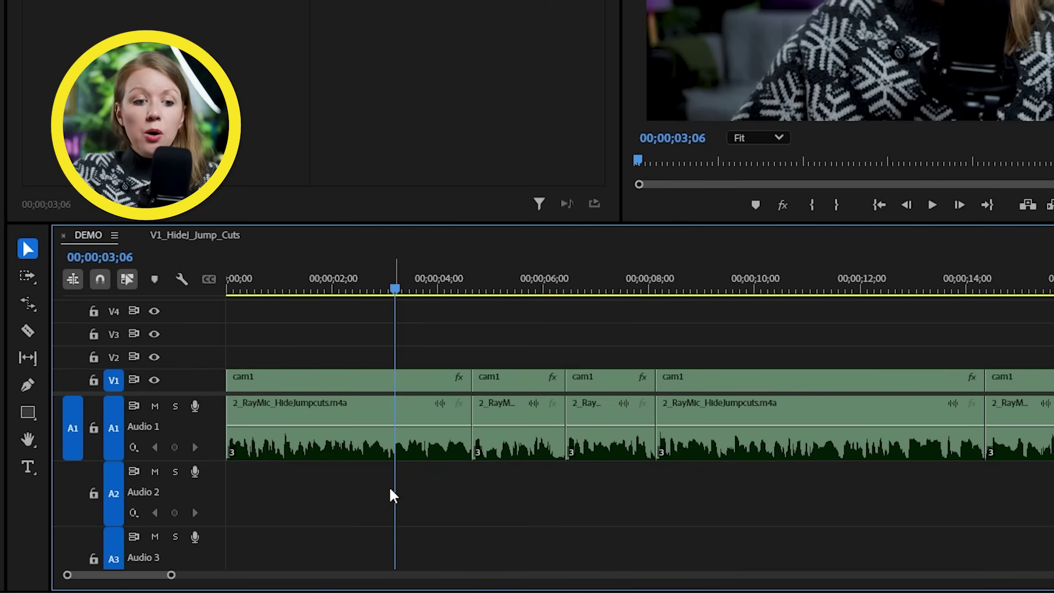
Step: Apply the default audio transition to all the cut clips on Audio 1
{"action": "left_click_drag", "start_coordinate": [321, 517], "coordinate": [1052, 453]}
{"action": "key", "text": "shift+d"}
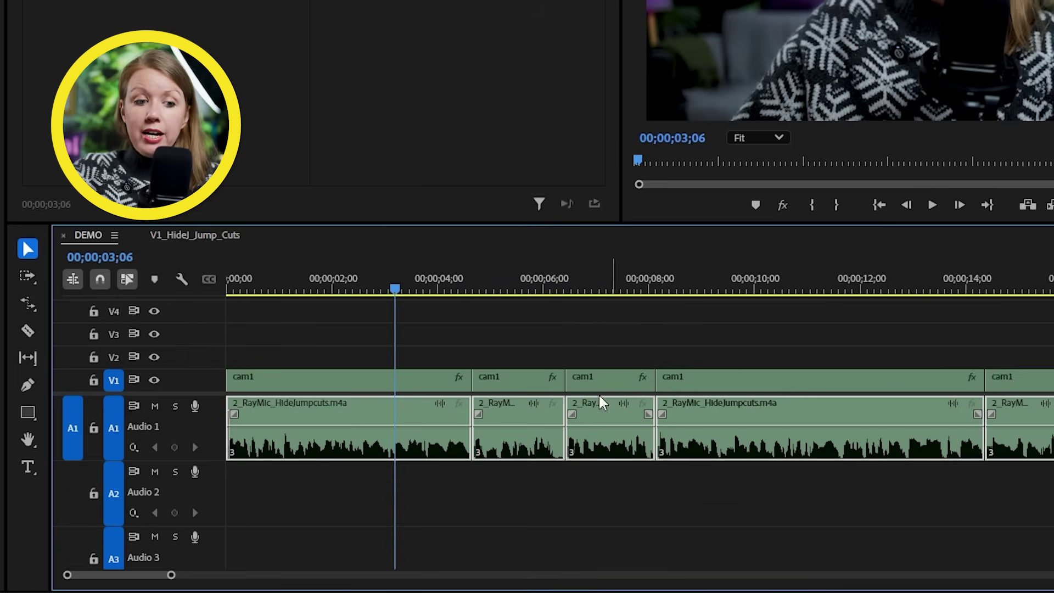
Step: Adjust the length of the audio crossfade at the first cut on Audio 1
{"action": "left_click", "coordinate": [470, 277]}
{"action": "key", "text": "equal"}
{"action": "key", "text": "equal"}
{"action": "key", "text": "equal"}
{"action": "key", "text": "equal"}
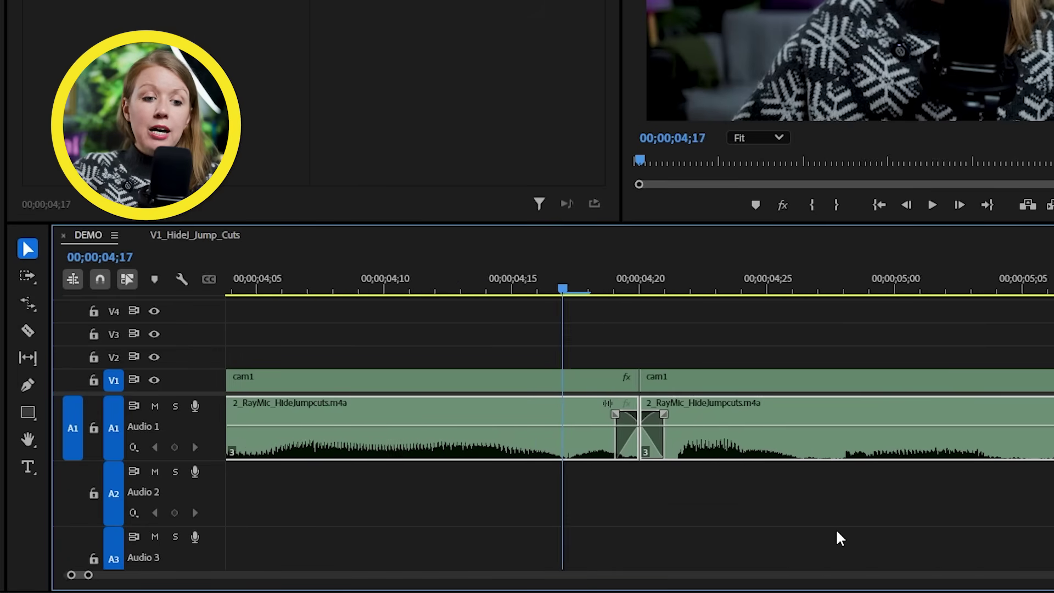
{"action": "left_click", "coordinate": [636, 435]}
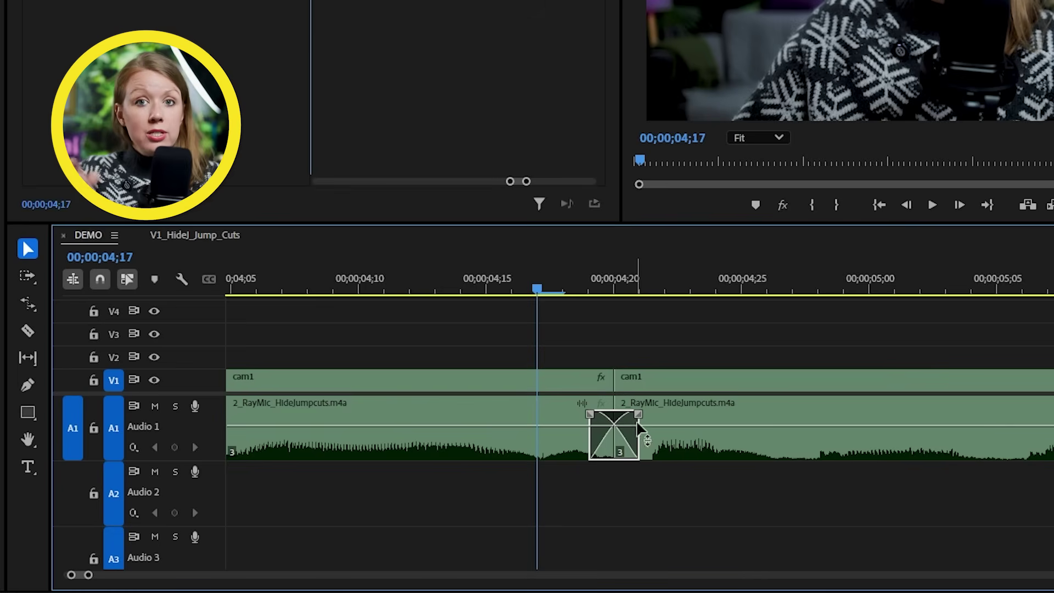
{"action": "left_click_drag", "start_coordinate": [682, 420], "coordinate": [642, 422]}
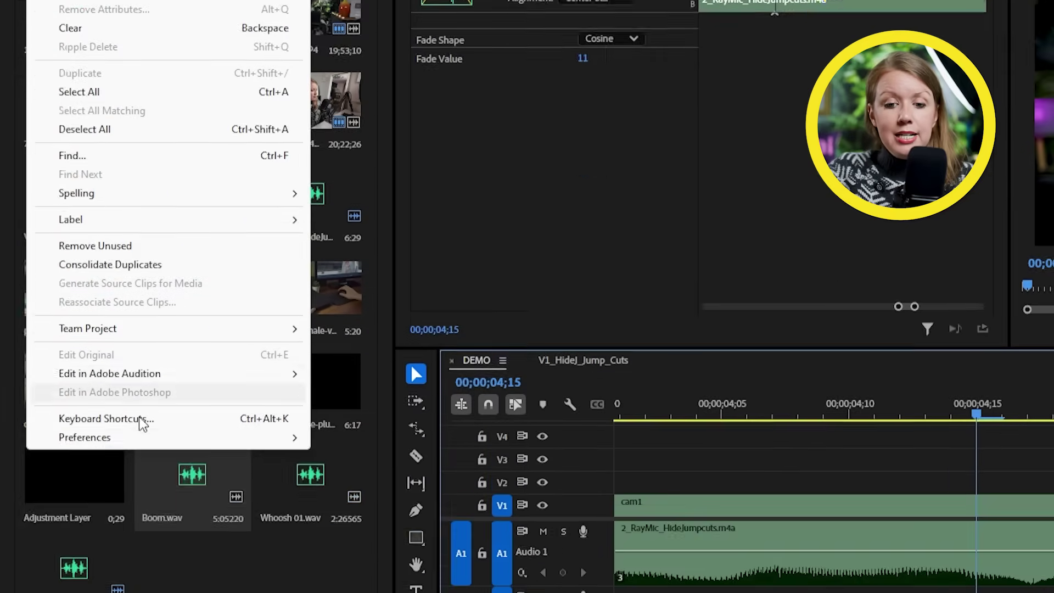
Step: Set the default audio transition duration to 2 frames in the Timeline preferences
{"action": "mouse_move", "coordinate": [139, 438]}
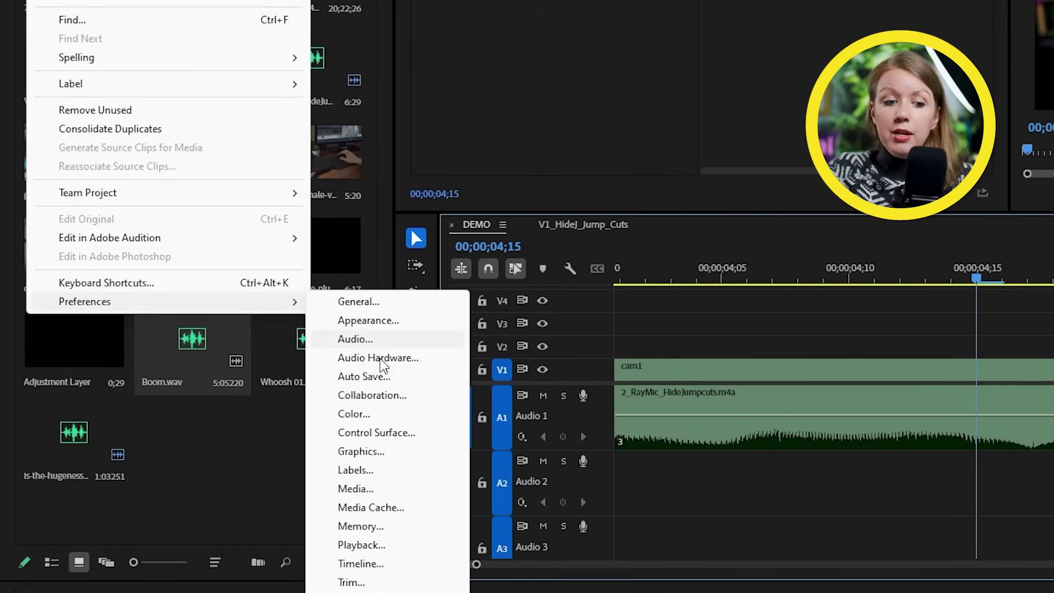
{"action": "left_click", "coordinate": [394, 560]}
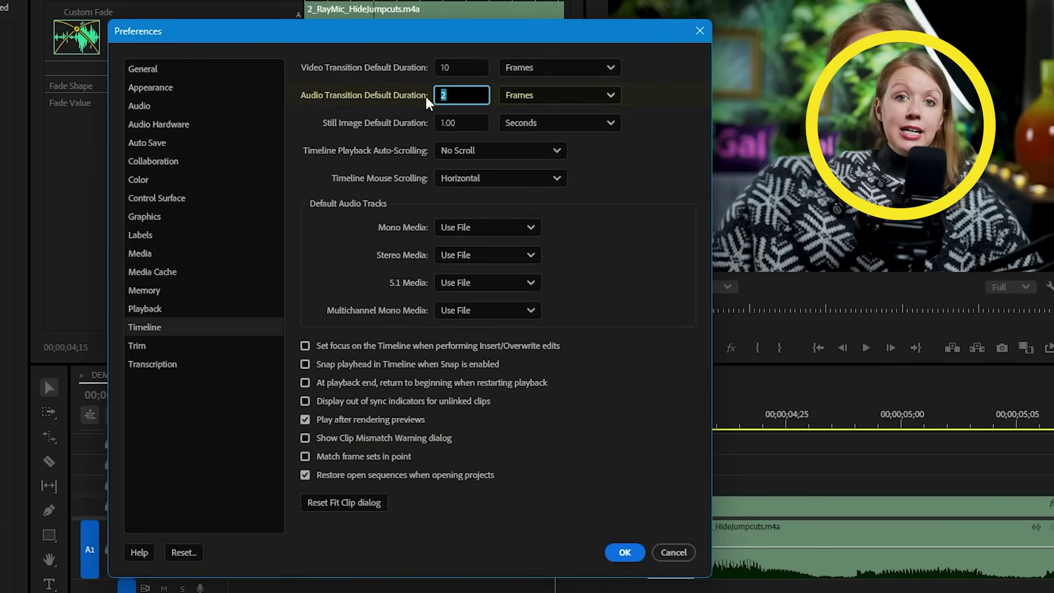
{"action": "left_click", "coordinate": [521, 95]}
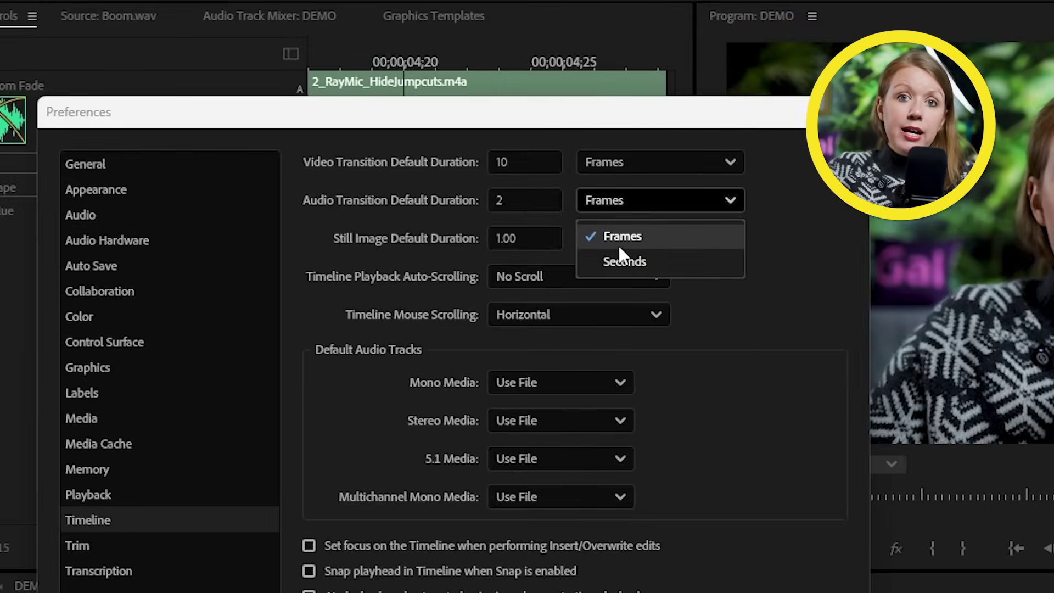
{"action": "left_click", "coordinate": [619, 244]}
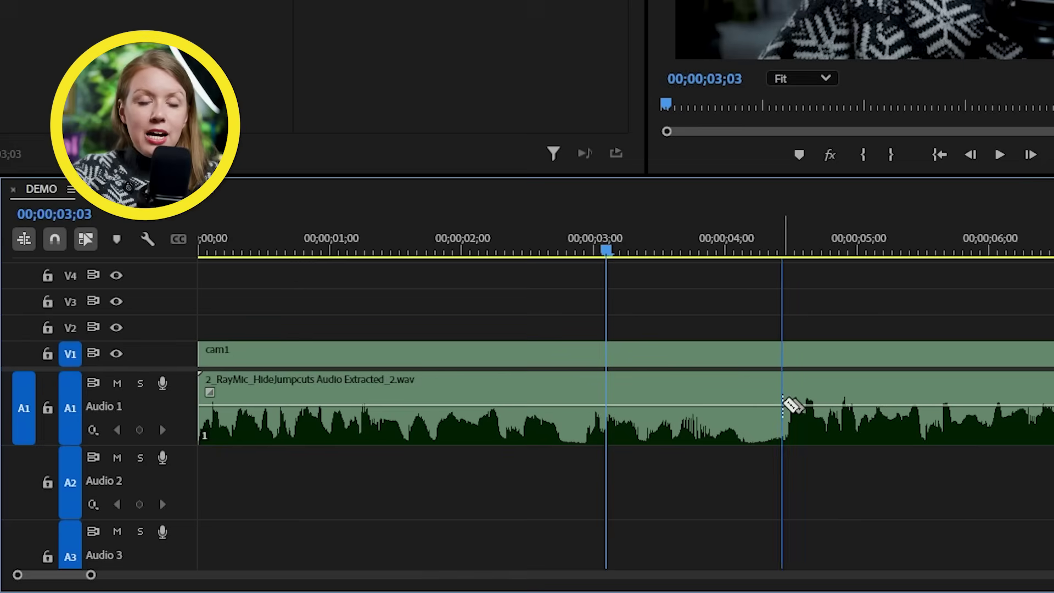
Step: Remove the pause ending at about 00;00;04;13 from the cam1 clip and its audio, and crossfade the audio at the cut
{"action": "left_click", "coordinate": [784, 405]}
{"action": "key", "text": "v"}
{"action": "left_click_drag", "start_coordinate": [871, 369], "coordinate": [849, 369]}
{"action": "scroll", "coordinate": [890, 357], "scroll_direction": "up", "scroll_amount": 4}
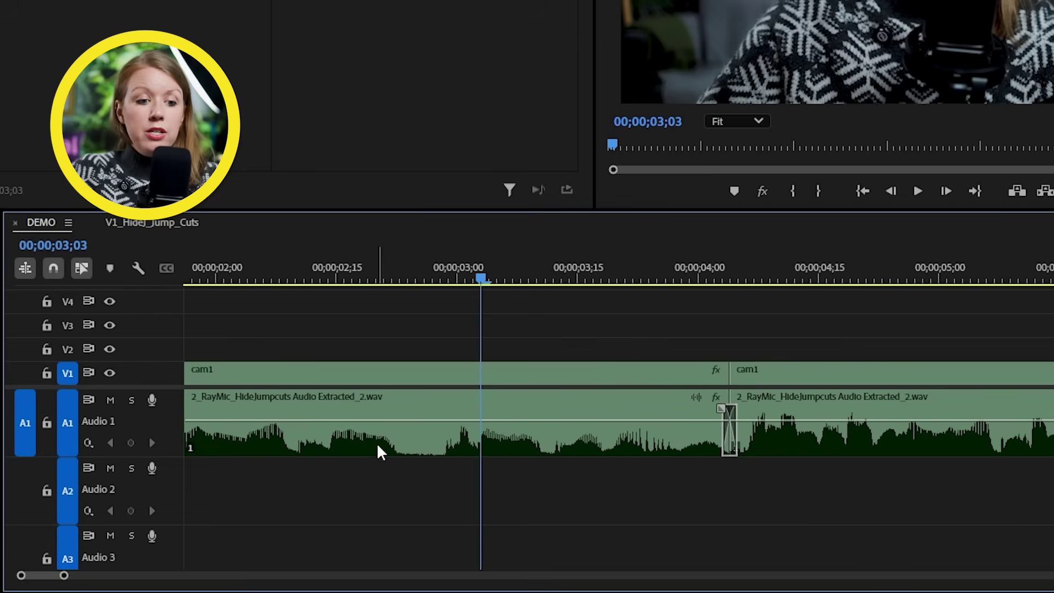
Step: Add two volume keyframes to the first audio clip before the cut and raise the second one to ramp the level up
{"action": "left_click", "coordinate": [321, 420], "text": "ctrl"}
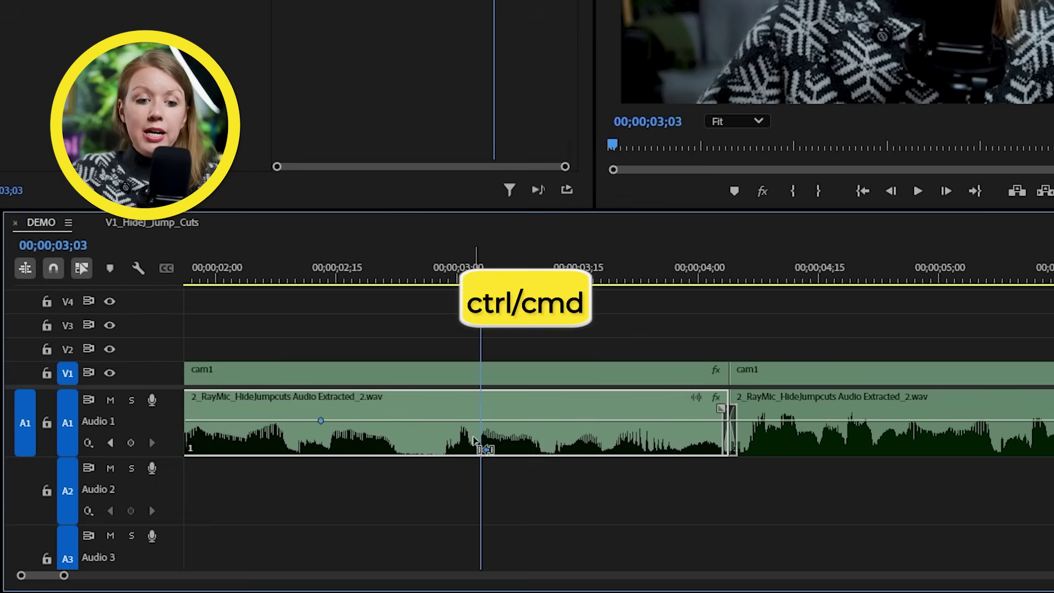
{"action": "left_click", "coordinate": [462, 421], "text": "ctrl"}
{"action": "left_click_drag", "start_coordinate": [463, 421], "coordinate": [478, 419]}
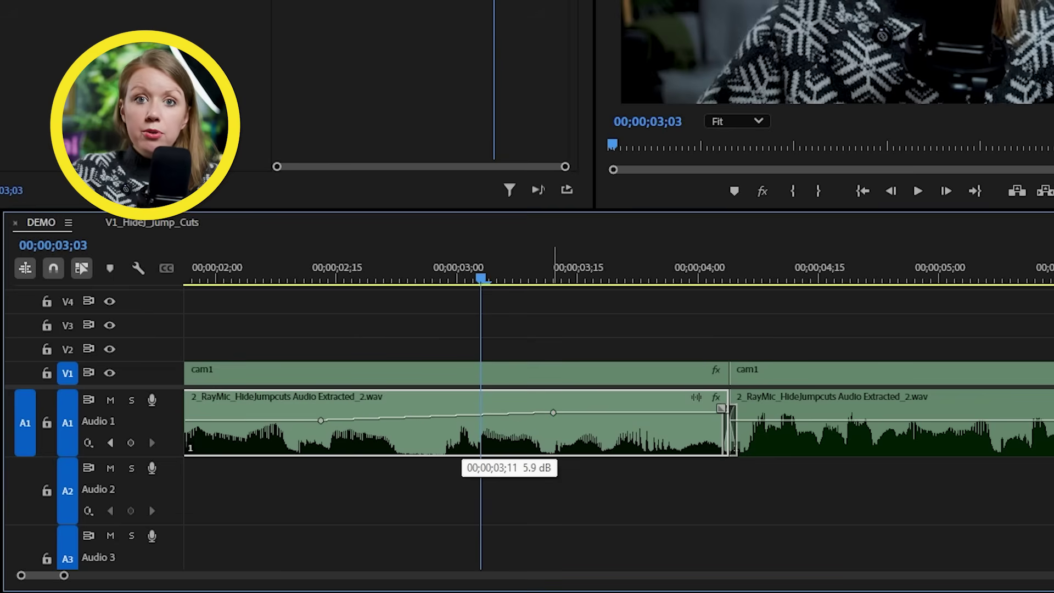
Step: Add two volume keyframes to the second audio clip and lower the one at 00;00;05;06 to about -3.0 dB
{"action": "scroll", "coordinate": [791, 509], "scroll_direction": "down", "scroll_amount": 5}
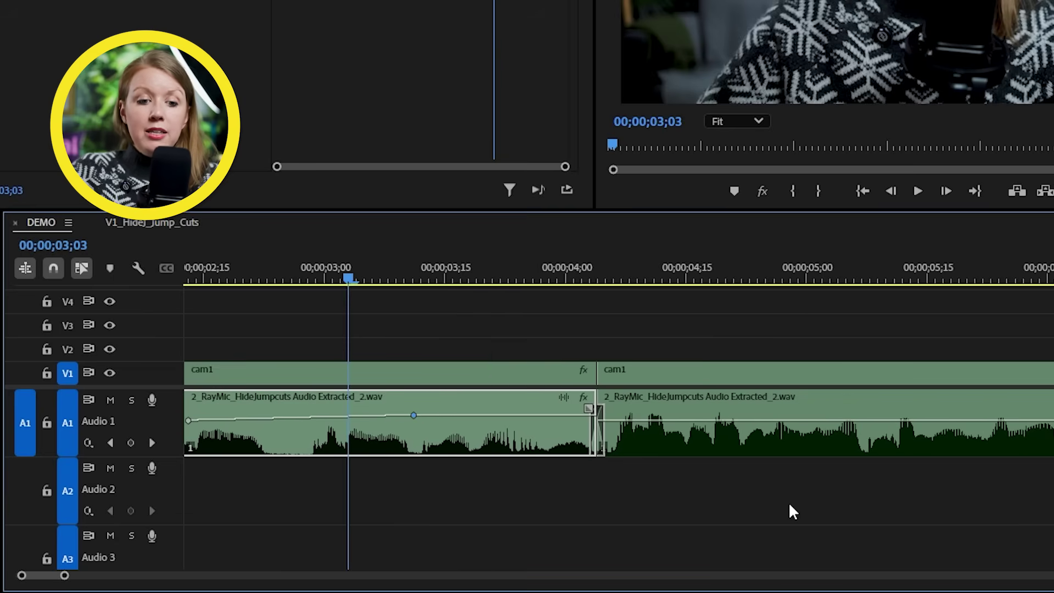
{"action": "left_click", "coordinate": [992, 420], "text": "ctrl"}
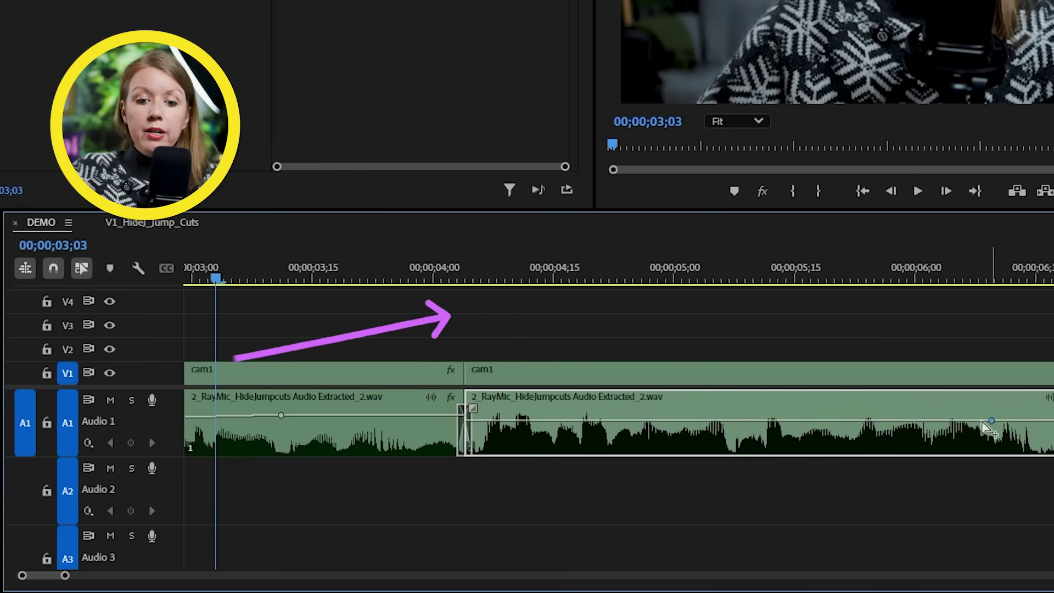
{"action": "left_click_drag", "start_coordinate": [734, 420], "coordinate": [730, 425]}
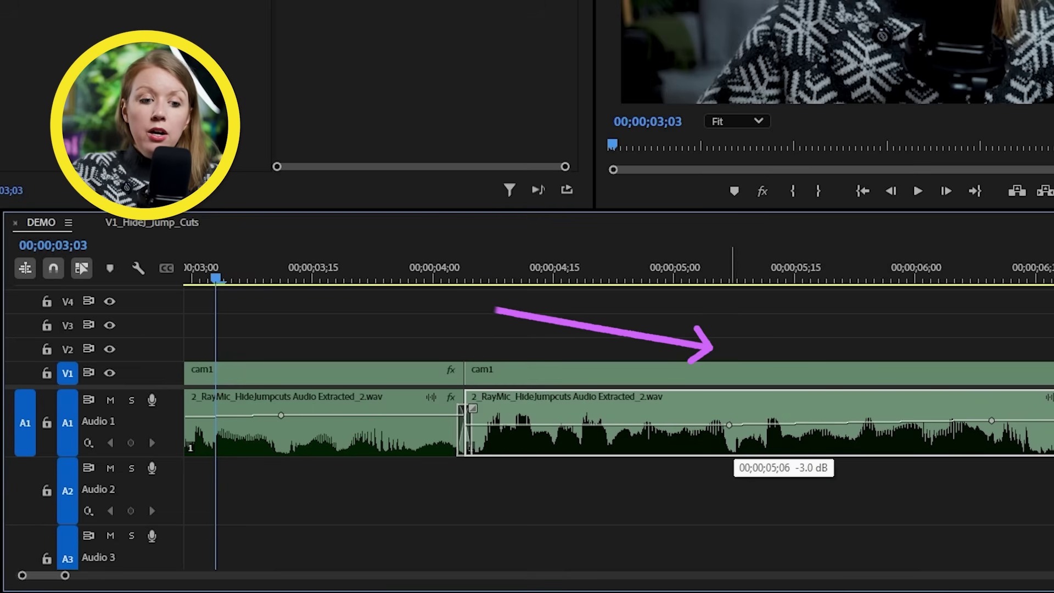
{"action": "left_click", "coordinate": [676, 486]}
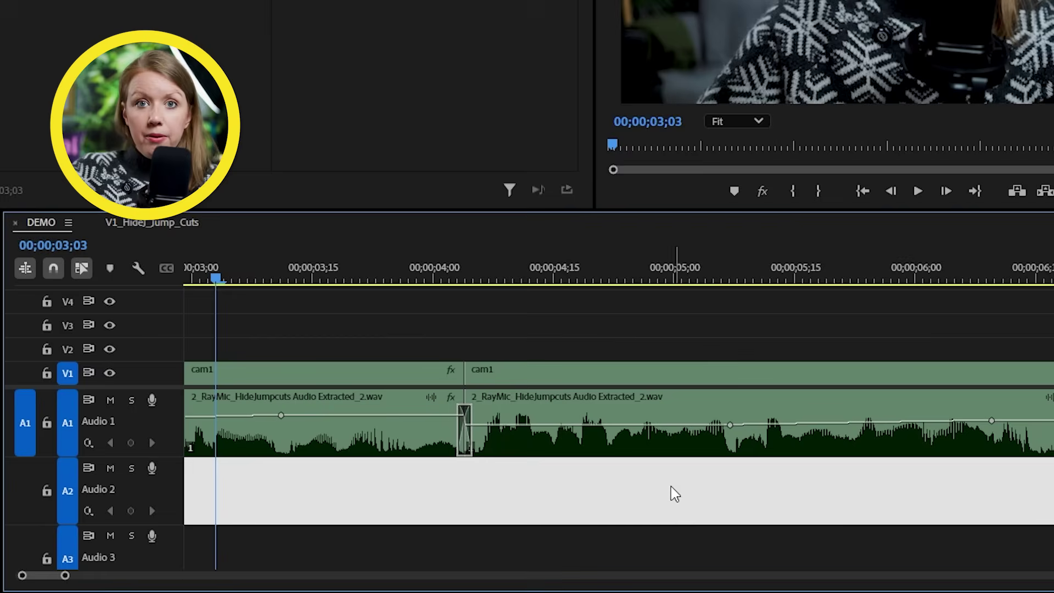
Step: Open the timeline display settings
{"action": "left_click", "coordinate": [138, 268]}
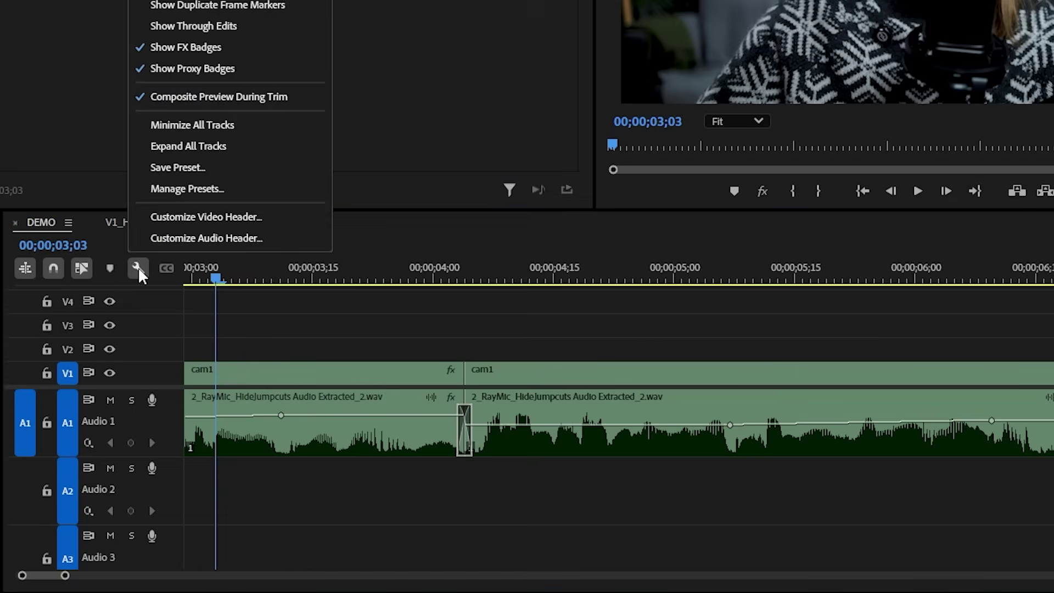